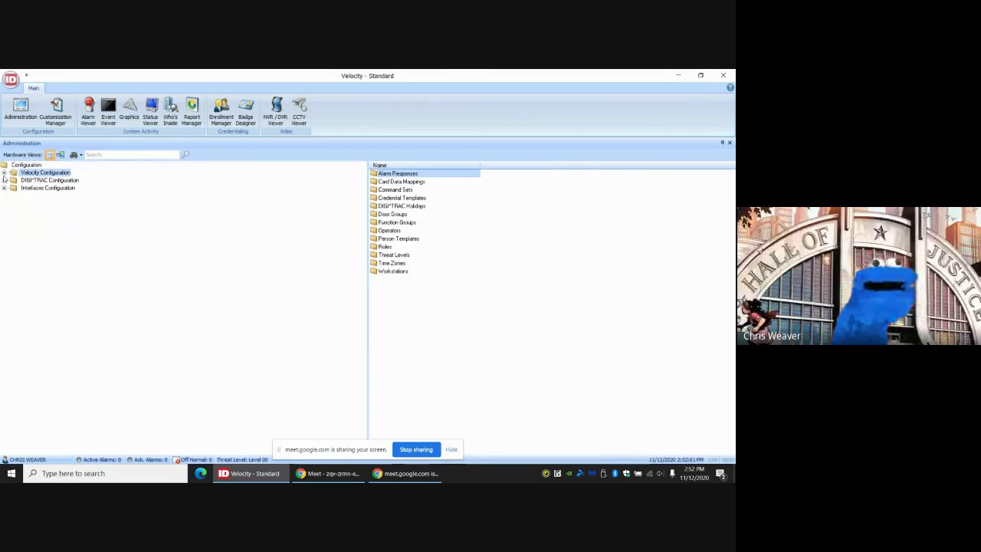
Open the Standard Time Zones properties from the Time Zones folder in Velocity Configuration.
{"action": "left_click", "coordinate": [4, 174]}
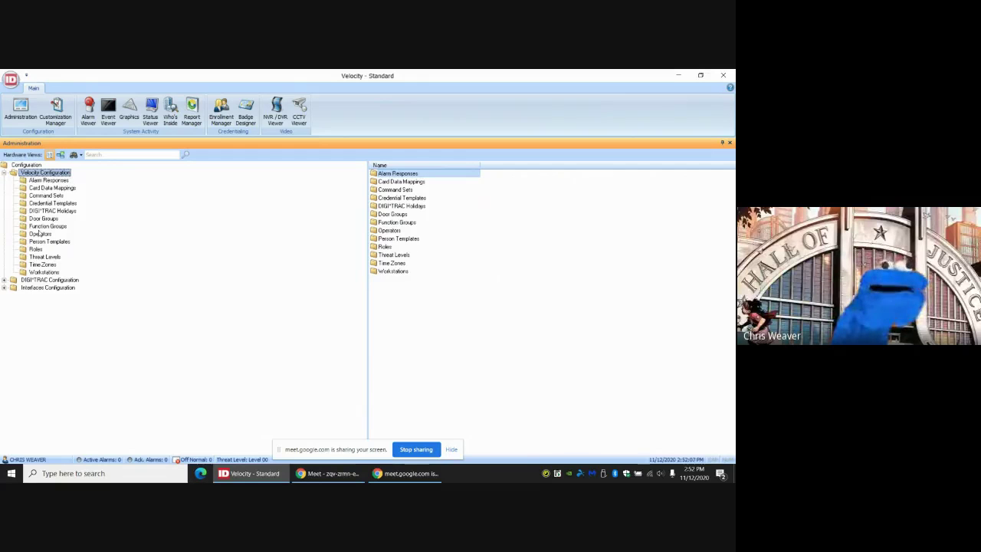
{"action": "left_click", "coordinate": [42, 264]}
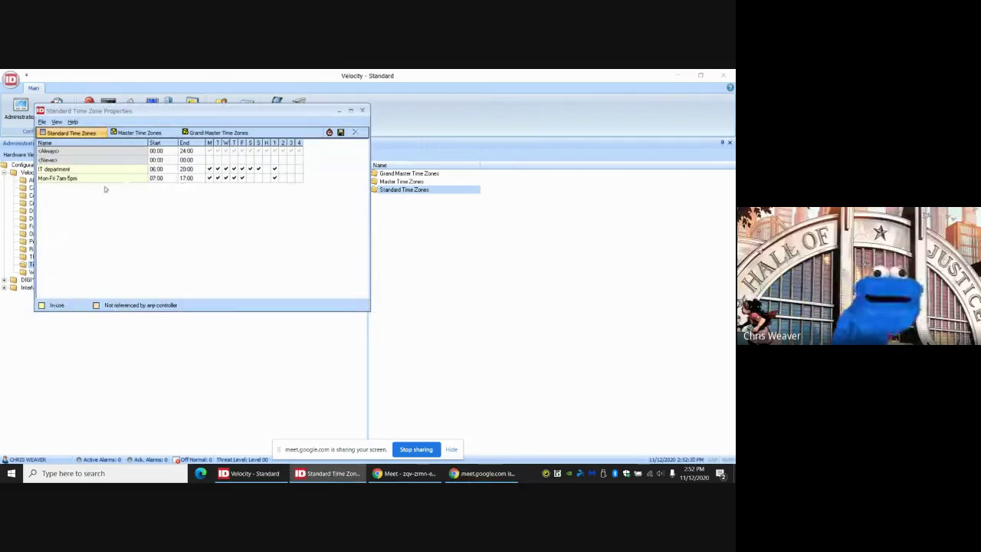
Try to add a new standard time zone named Vendor.
{"action": "left_click", "coordinate": [42, 122]}
{"action": "left_click", "coordinate": [58, 133]}
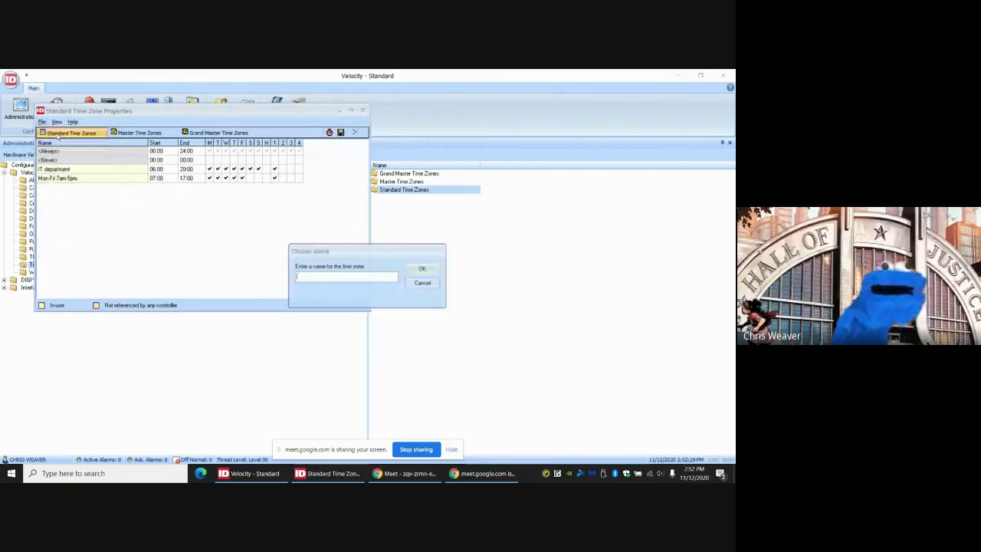
{"action": "type", "text": "Vendor"}
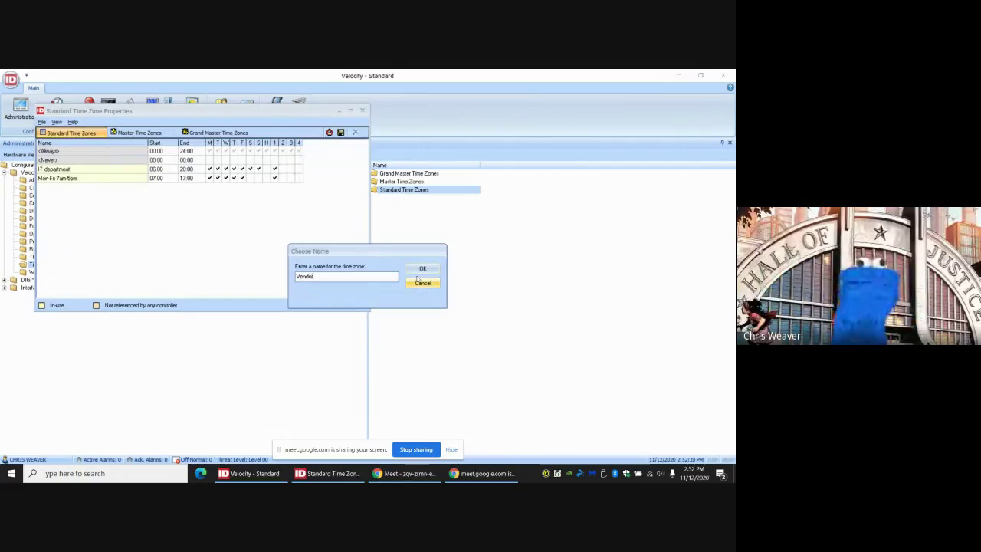
{"action": "left_click", "coordinate": [422, 268]}
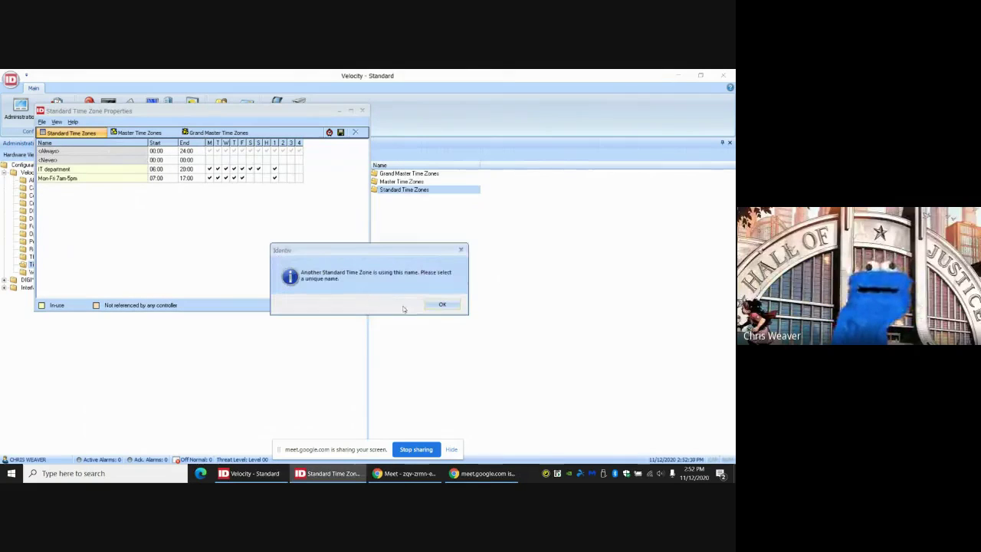
{"action": "left_click", "coordinate": [442, 306]}
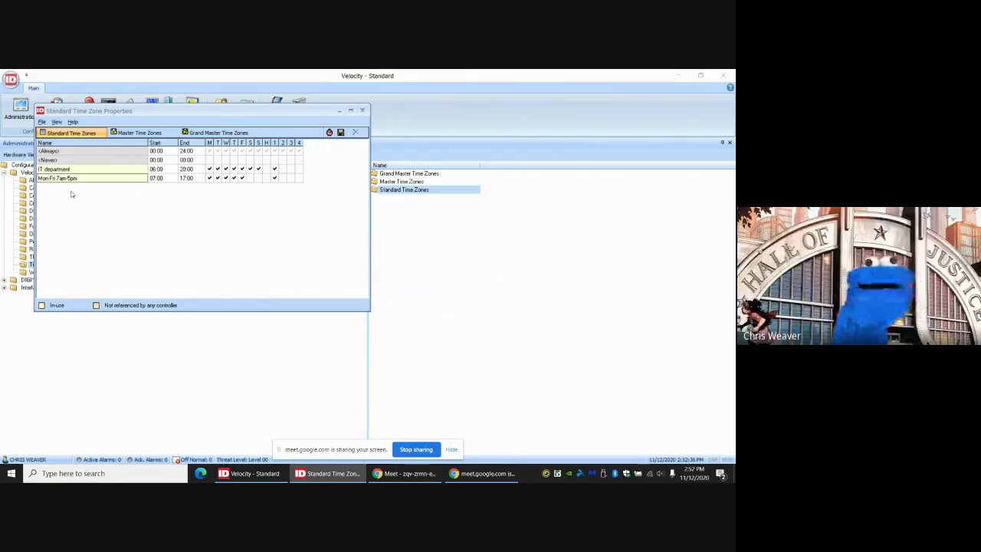
Create a new standard time zone named Vendor 2.
{"action": "left_click", "coordinate": [42, 122]}
{"action": "left_click", "coordinate": [51, 133]}
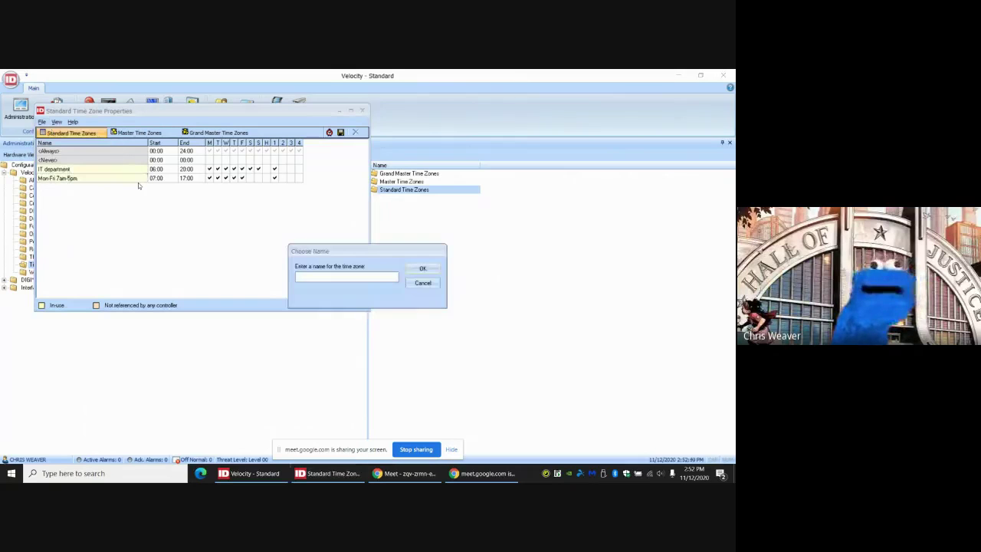
{"action": "type", "text": "Vendor"}
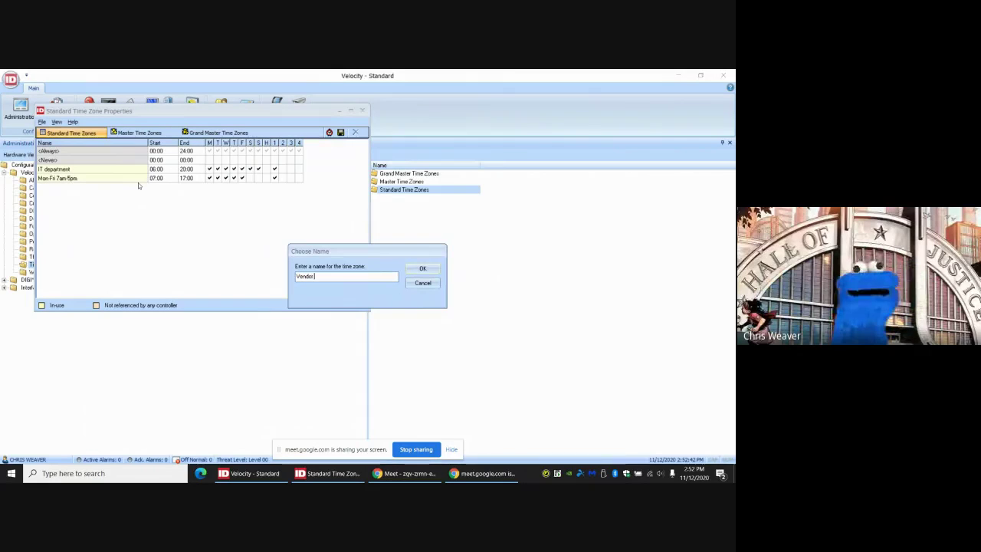
{"action": "type", "text": "2"}
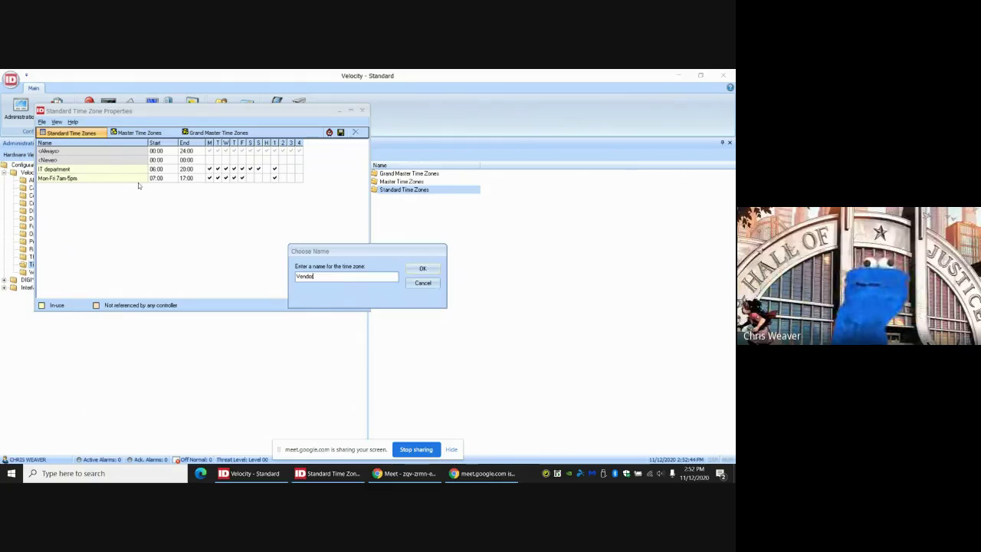
{"action": "type", "text": " 2"}
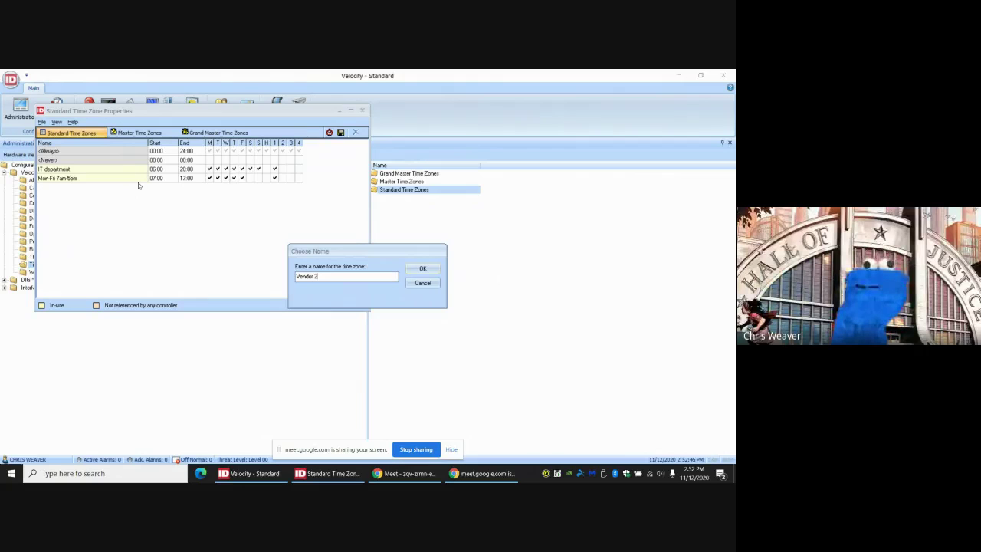
{"action": "left_click", "coordinate": [423, 269]}
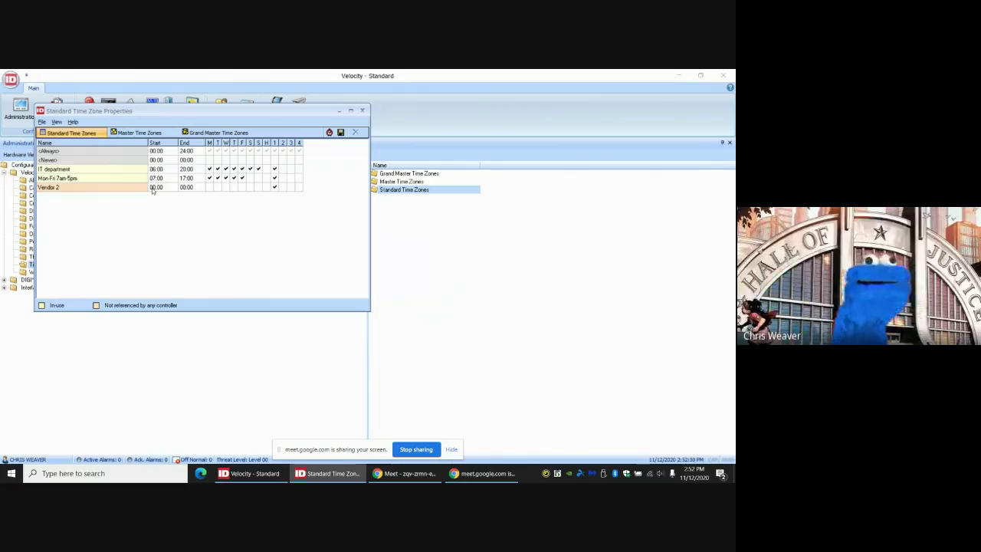
Set the Vendor 2 time zone to run from 08:00 to 16:00, Monday through Friday.
{"action": "left_click", "coordinate": [156, 187]}
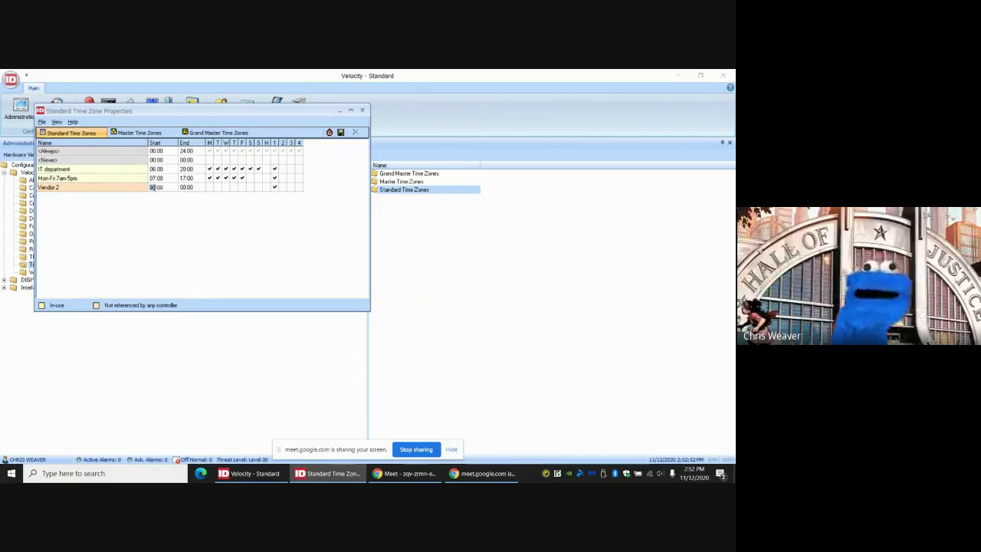
{"action": "left_click", "coordinate": [182, 187]}
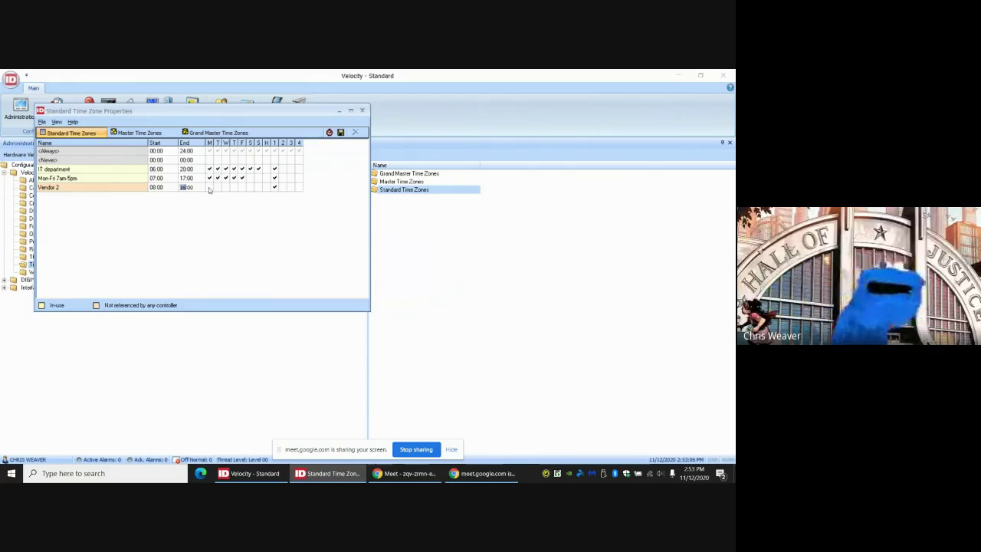
{"action": "left_click", "coordinate": [209, 188]}
{"action": "left_click", "coordinate": [209, 188]}
{"action": "left_click", "coordinate": [217, 188]}
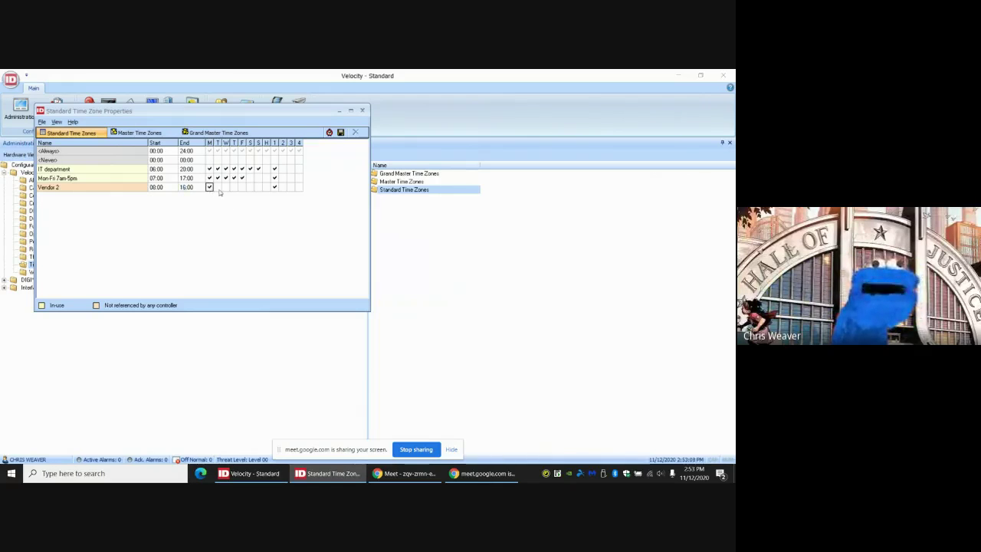
{"action": "left_click", "coordinate": [225, 188]}
{"action": "left_click", "coordinate": [234, 188]}
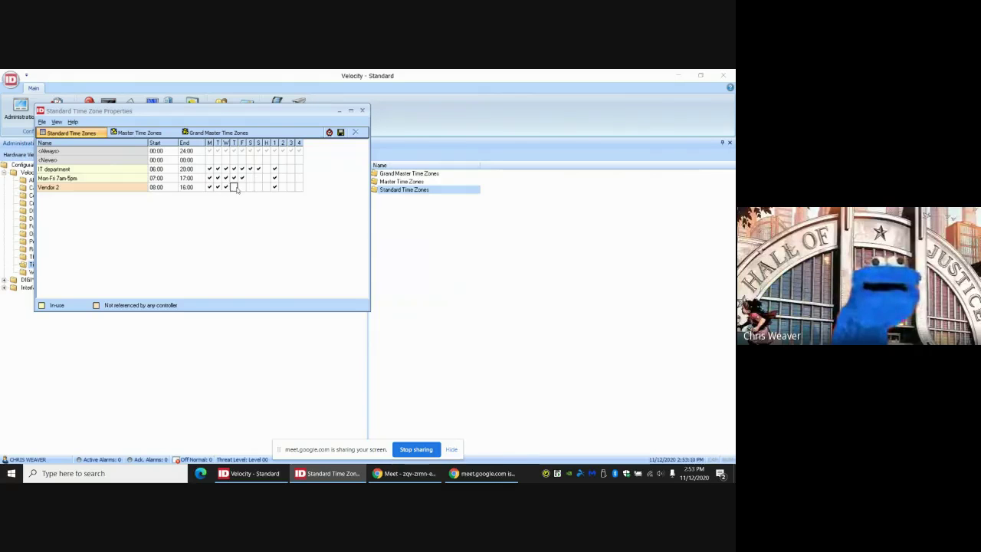
{"action": "left_click", "coordinate": [242, 188]}
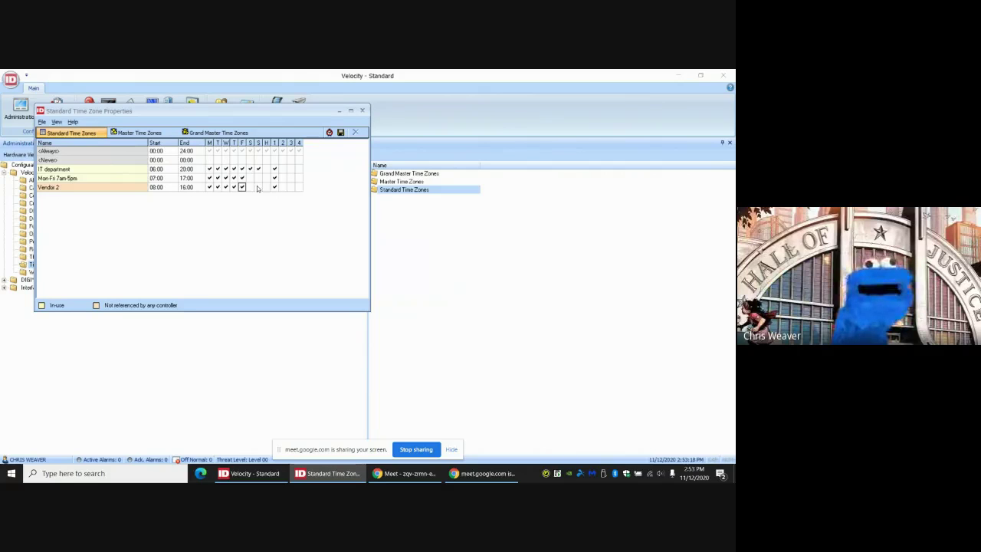
Save the standard time zones and close their properties window.
{"action": "left_click", "coordinate": [41, 121]}
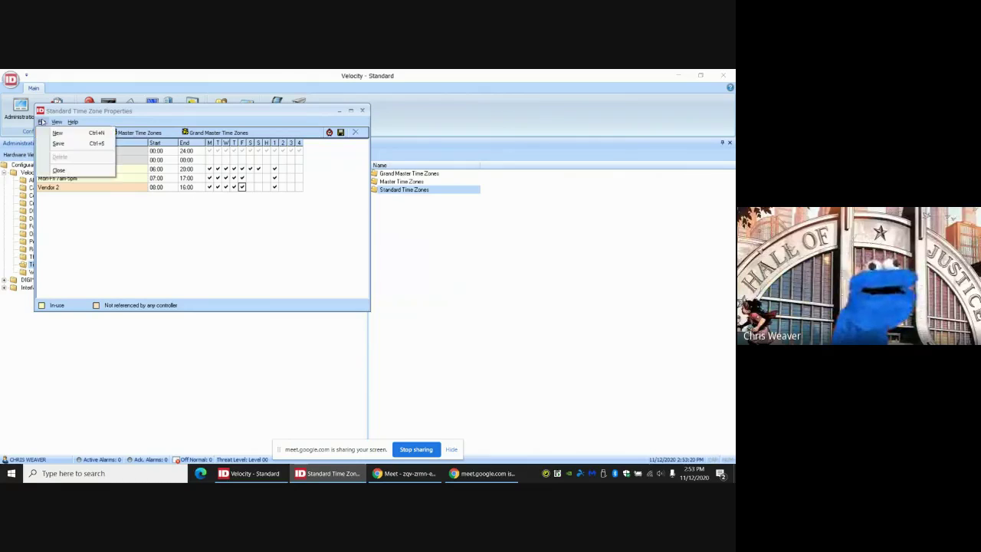
{"action": "left_click", "coordinate": [57, 144]}
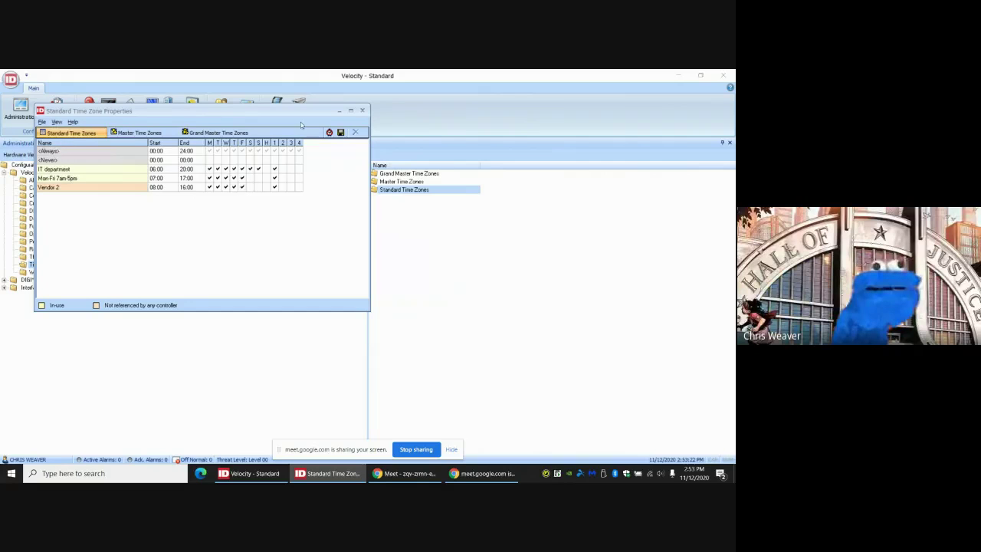
{"action": "left_click", "coordinate": [362, 112]}
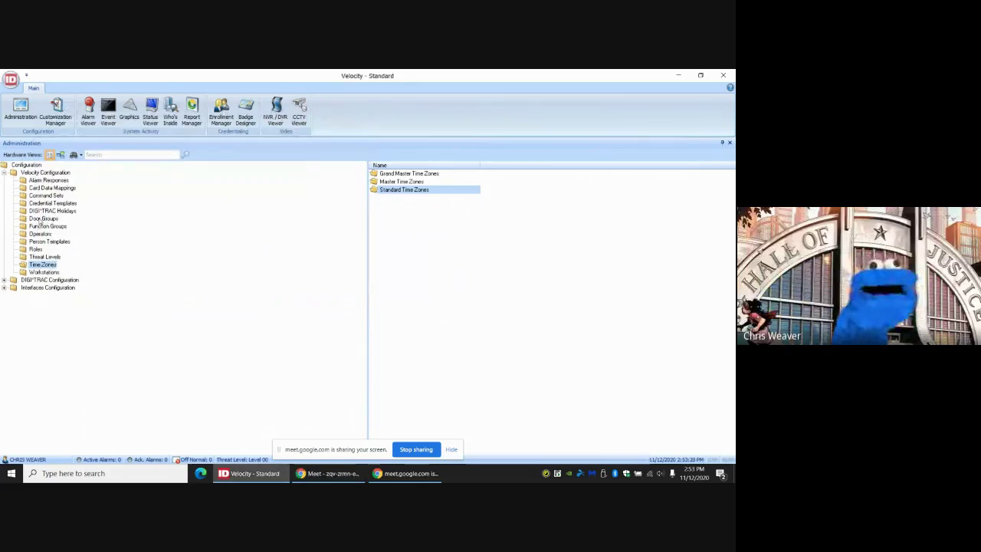
Start a new door group named Vendors and assign it the Vendor 2 time zone.
{"action": "left_click", "coordinate": [42, 220]}
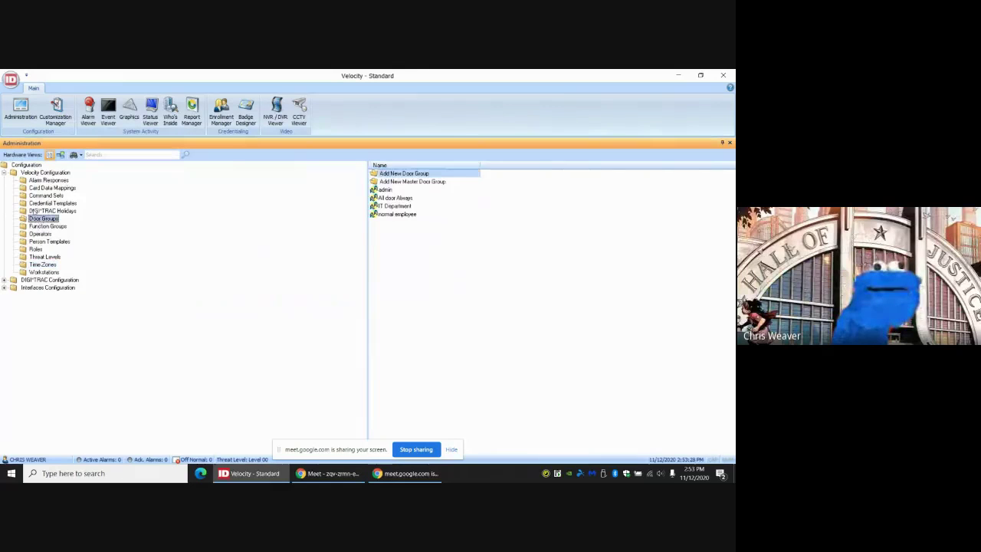
{"action": "double_click", "coordinate": [398, 175]}
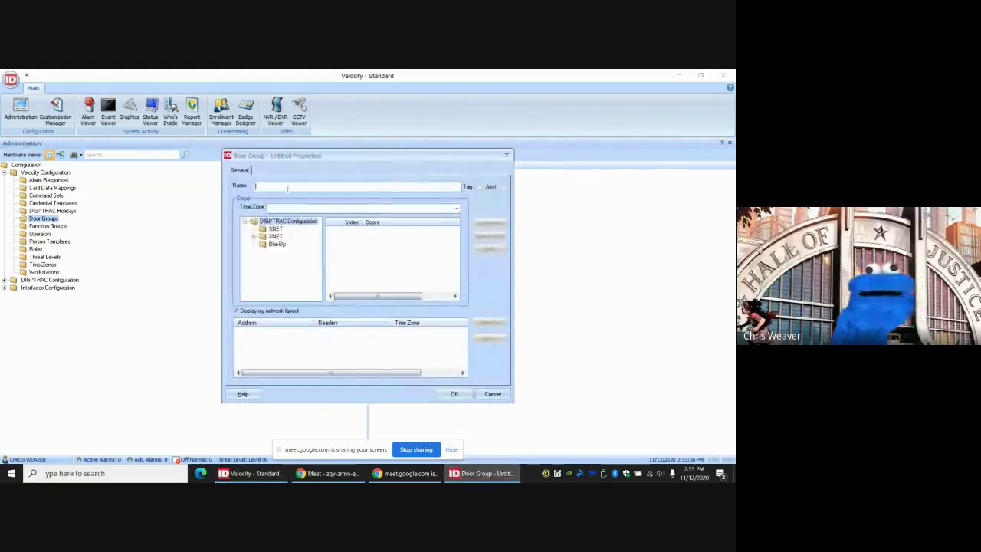
{"action": "type", "text": "V"}
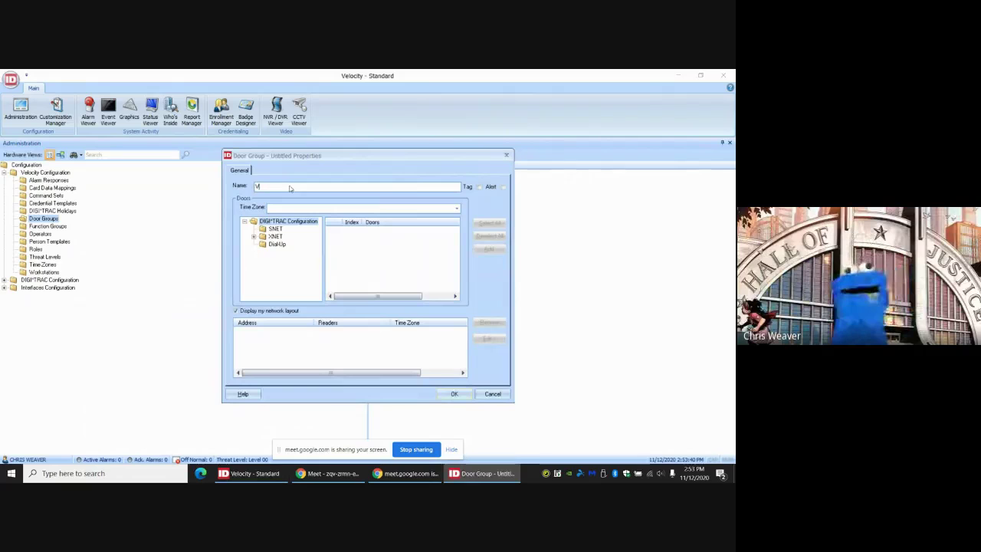
{"action": "type", "text": "endors"}
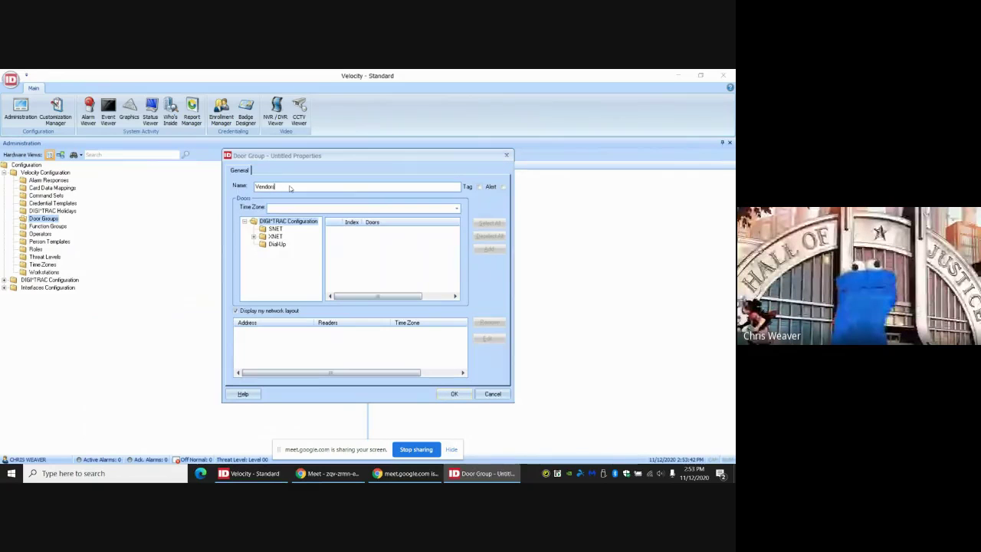
{"action": "left_click", "coordinate": [298, 209]}
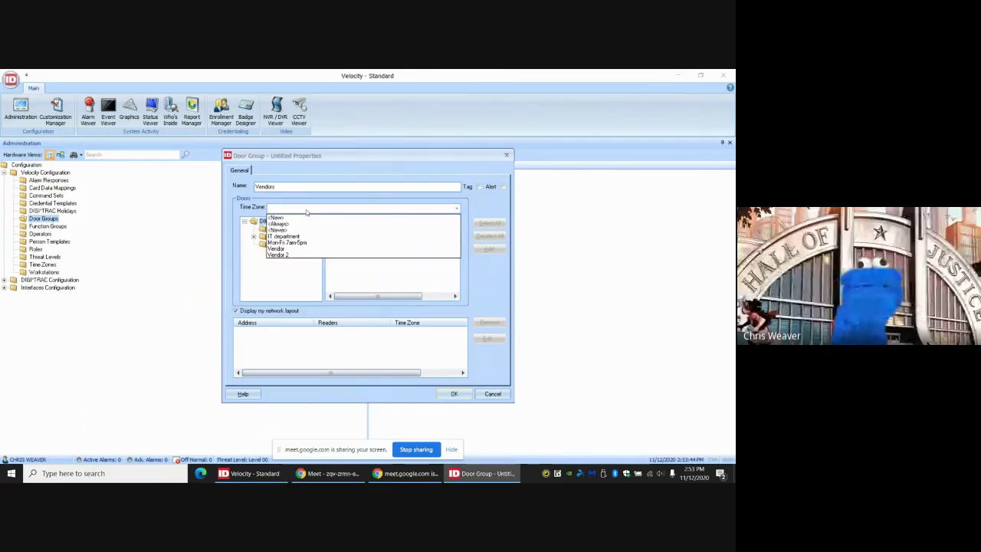
{"action": "left_click", "coordinate": [307, 255]}
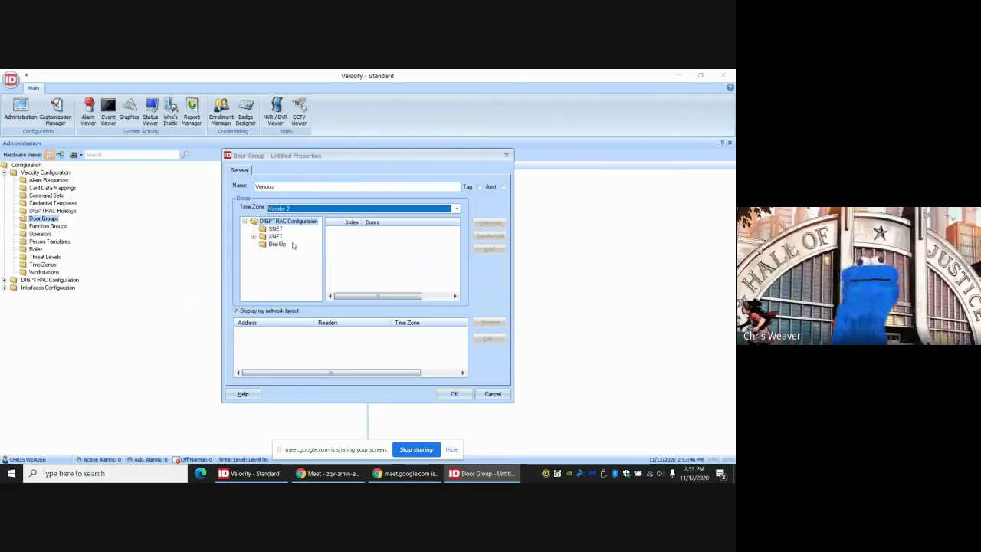
Add the Back Door from the M8 controller under XNET to the Vendors door group.
{"action": "left_click", "coordinate": [269, 237]}
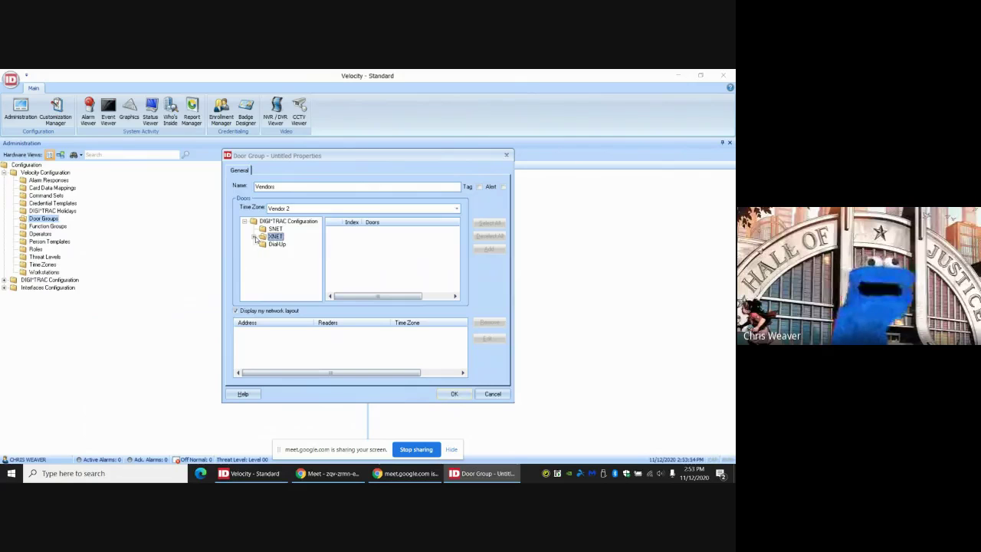
{"action": "left_click", "coordinate": [254, 238]}
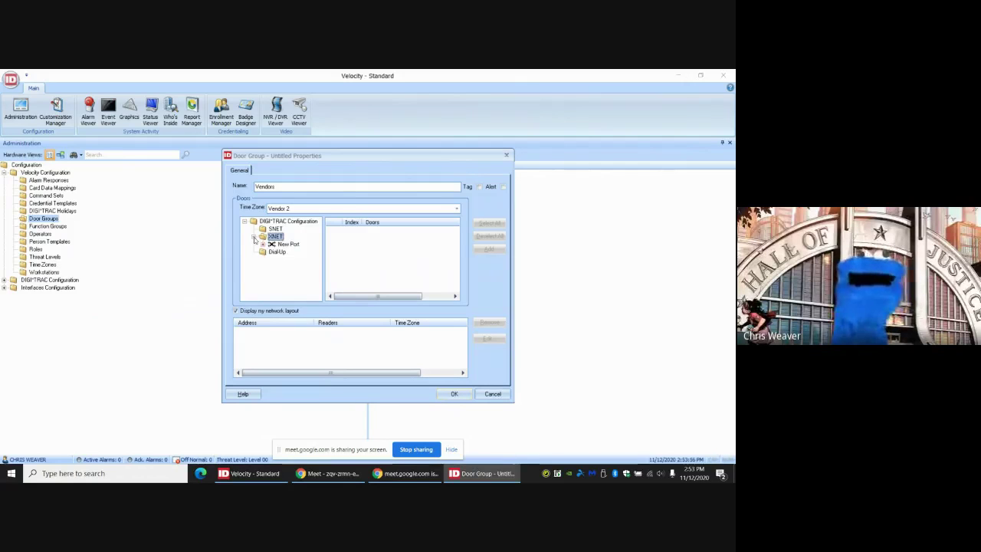
{"action": "left_click", "coordinate": [263, 244]}
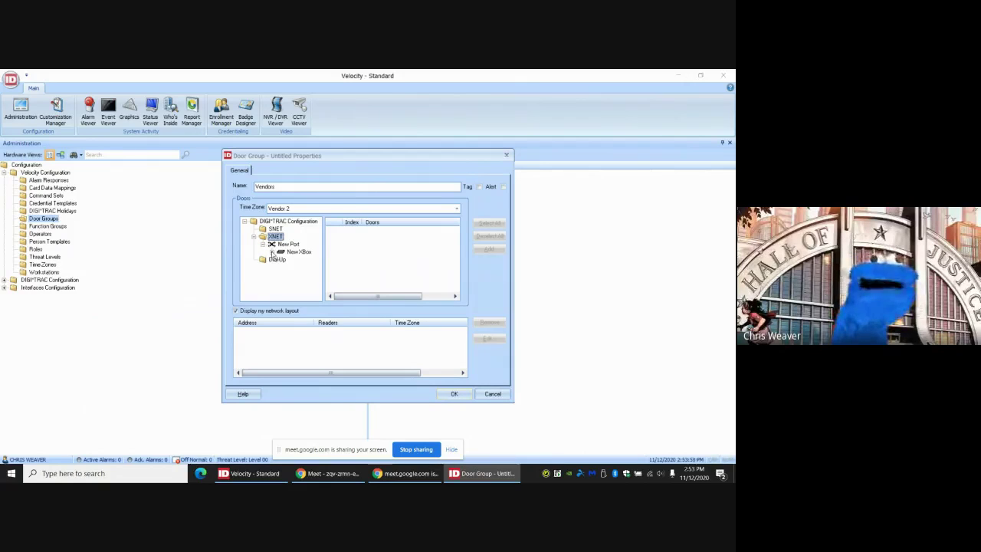
{"action": "left_click", "coordinate": [272, 253]}
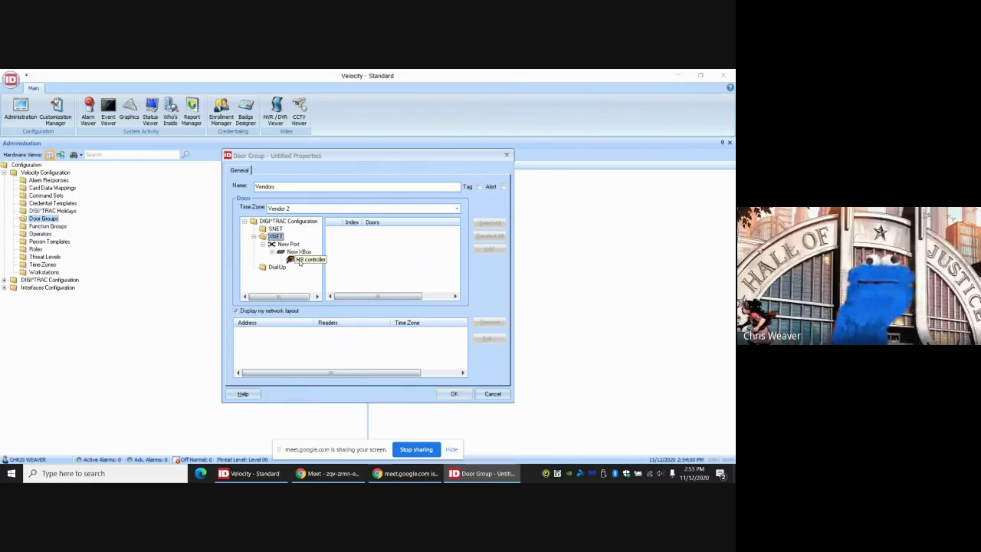
{"action": "left_click", "coordinate": [299, 260]}
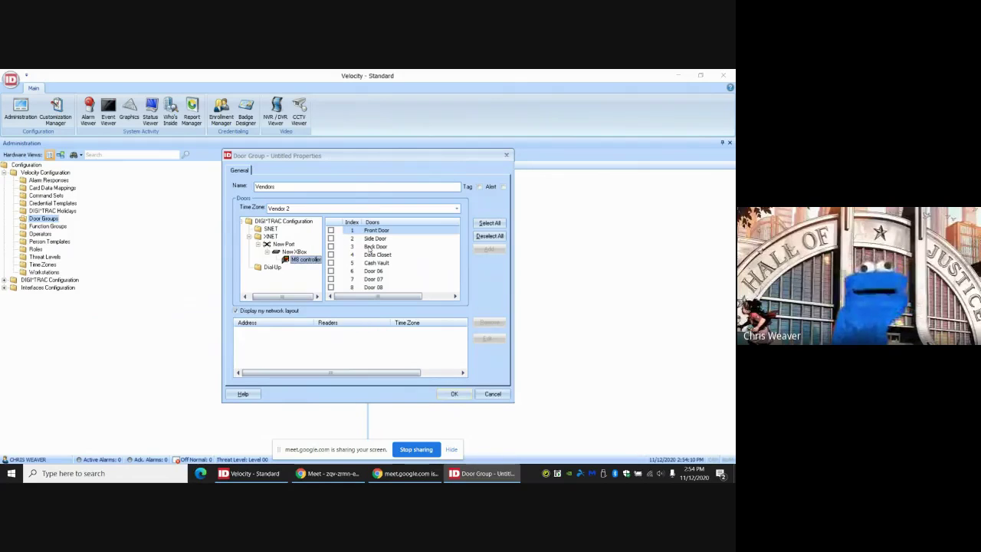
{"action": "left_click", "coordinate": [331, 247]}
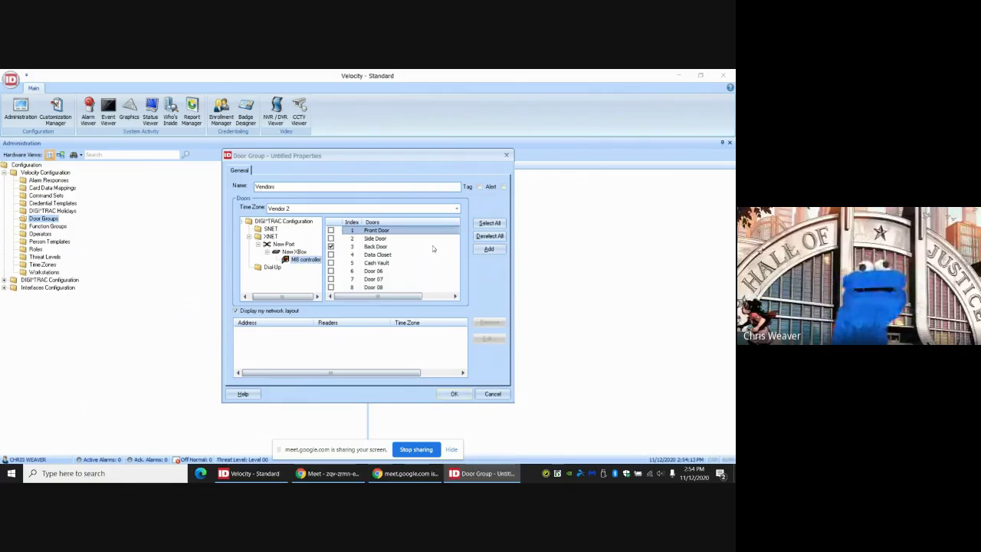
{"action": "left_click", "coordinate": [489, 249]}
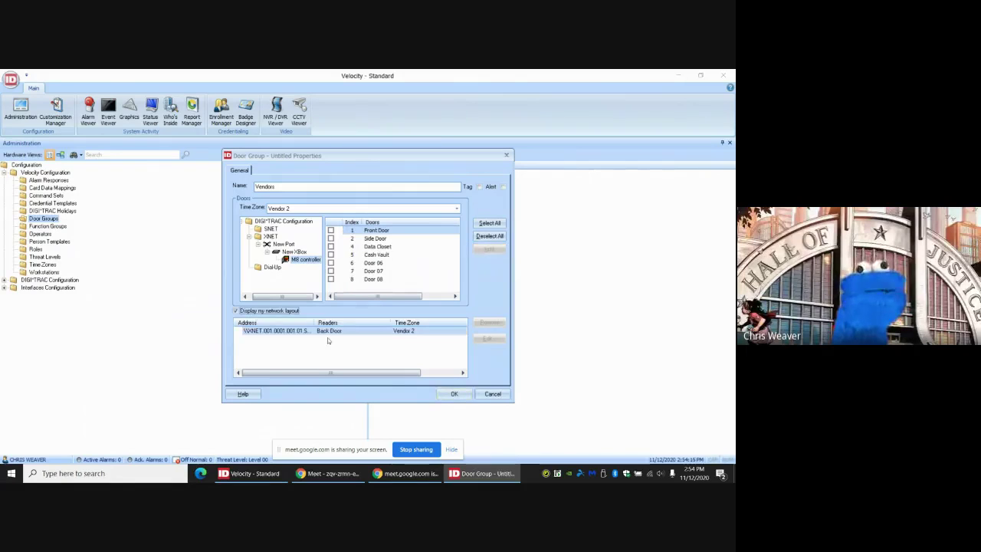
Add all the remaining M8 controller doors to the Vendors door group.
{"action": "left_click", "coordinate": [374, 247]}
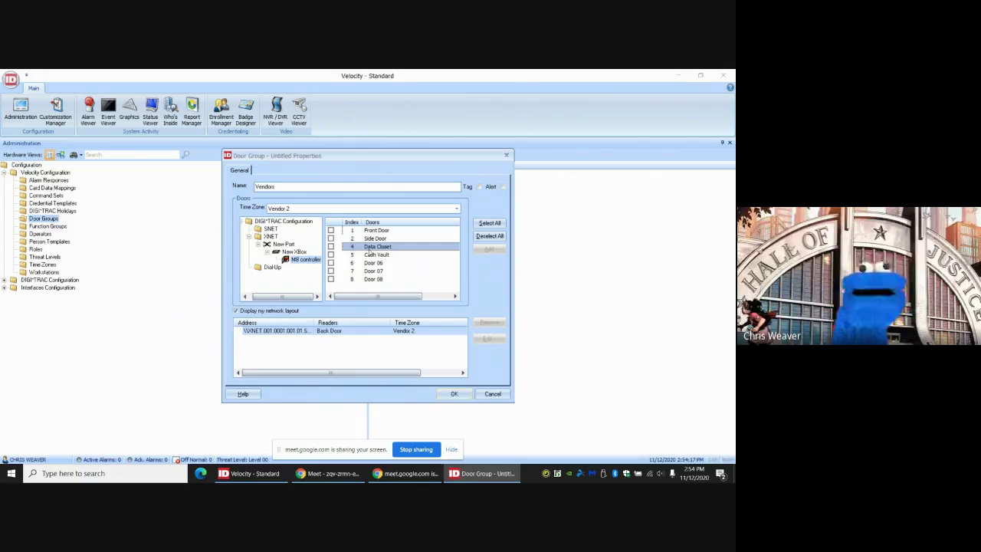
{"action": "left_click", "coordinate": [488, 224]}
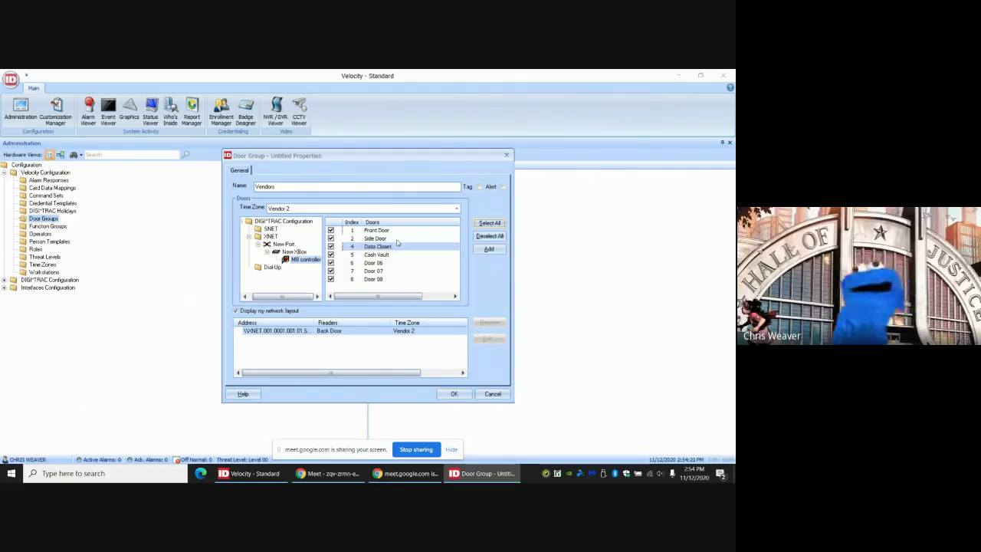
{"action": "left_click", "coordinate": [488, 250]}
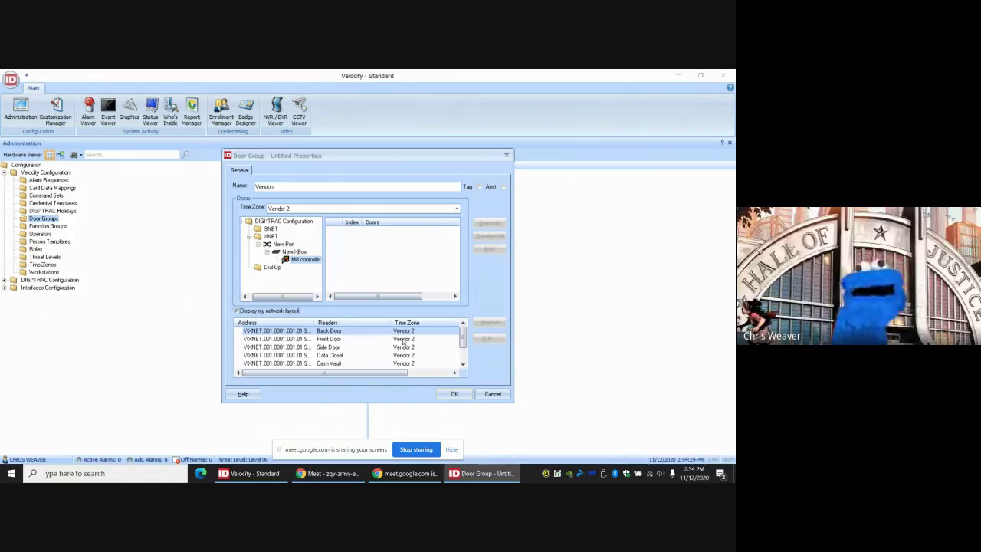
Remove every door except the Back Door from the Vendors door group.
{"action": "left_click", "coordinate": [404, 342]}
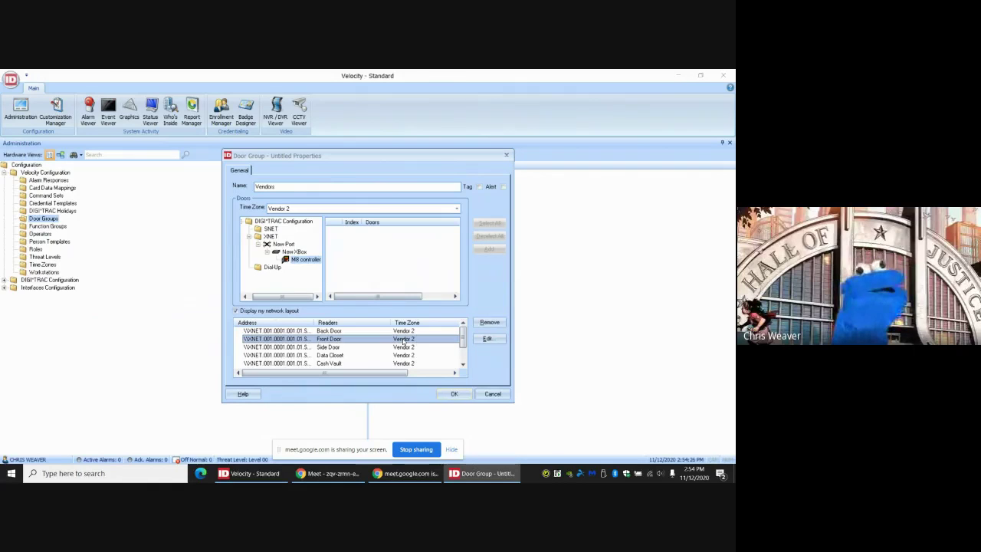
{"action": "left_click", "coordinate": [490, 322]}
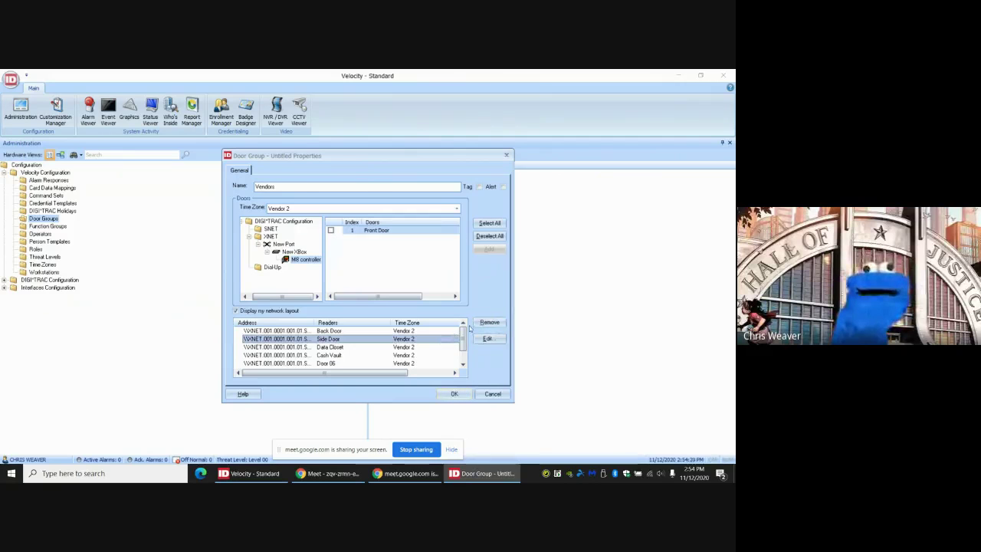
{"action": "left_click", "coordinate": [490, 322]}
{"action": "left_click", "coordinate": [415, 341]}
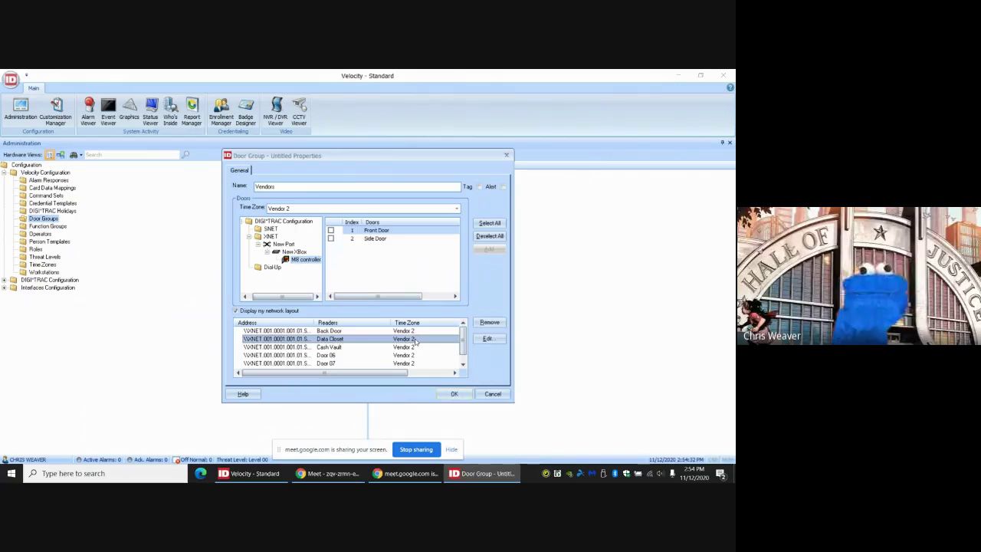
{"action": "left_click_drag", "start_coordinate": [416, 340], "coordinate": [417, 370]}
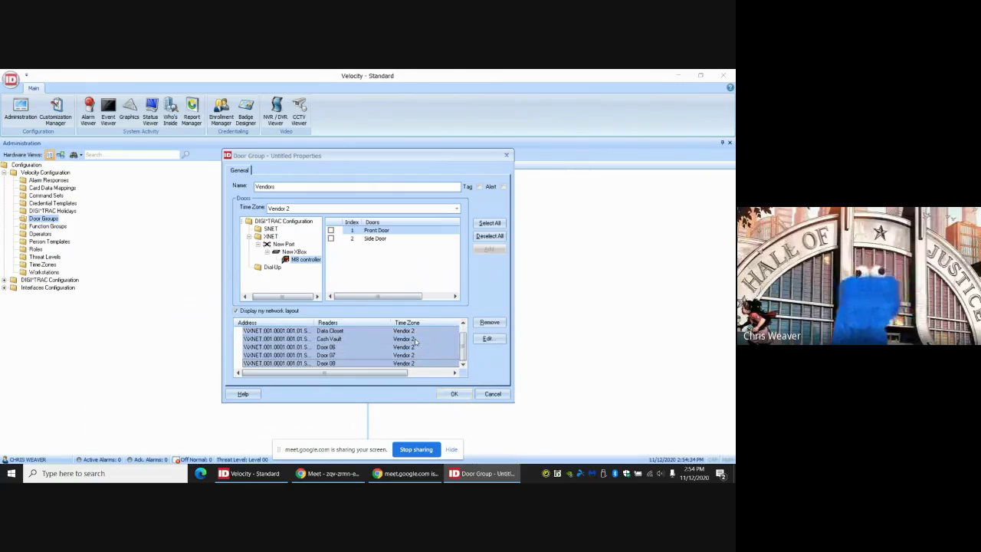
{"action": "left_click", "coordinate": [488, 323]}
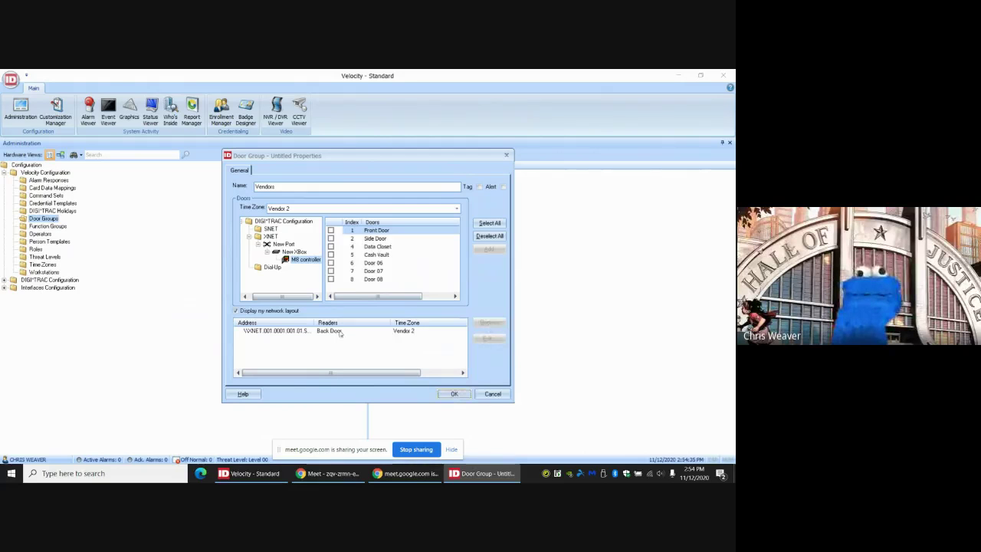
Save the Vendors door group and select it in the list of door groups.
{"action": "left_click", "coordinate": [328, 332]}
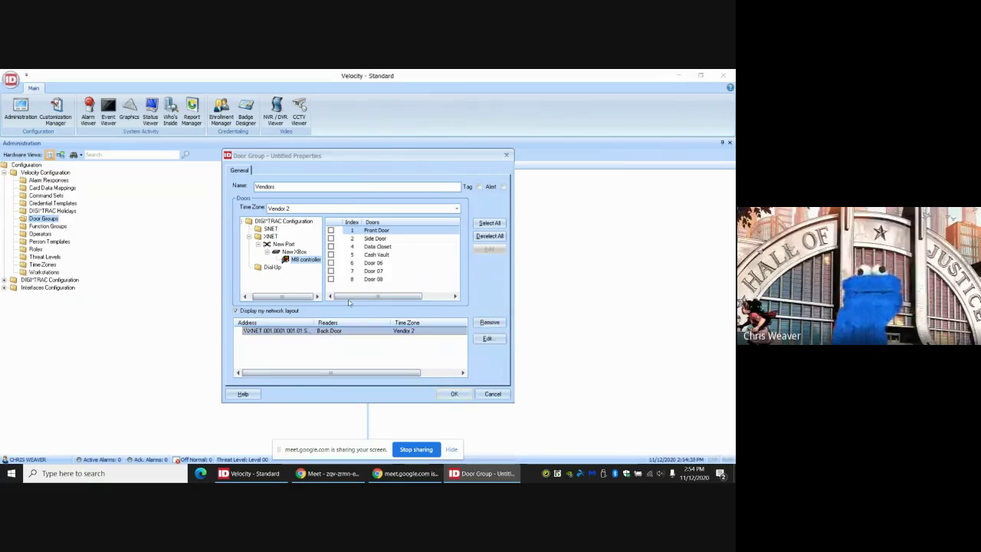
{"action": "left_click", "coordinate": [454, 394]}
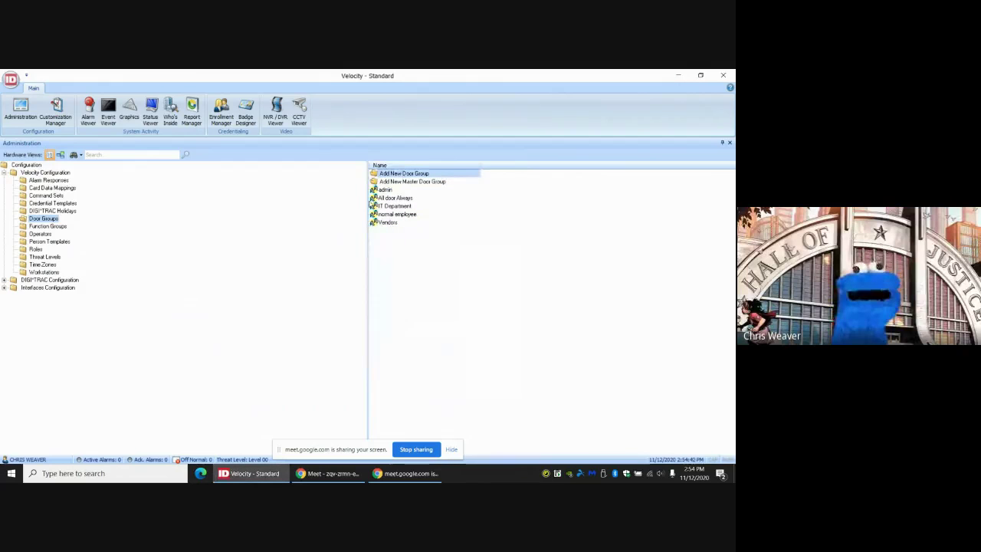
{"action": "left_click", "coordinate": [387, 223]}
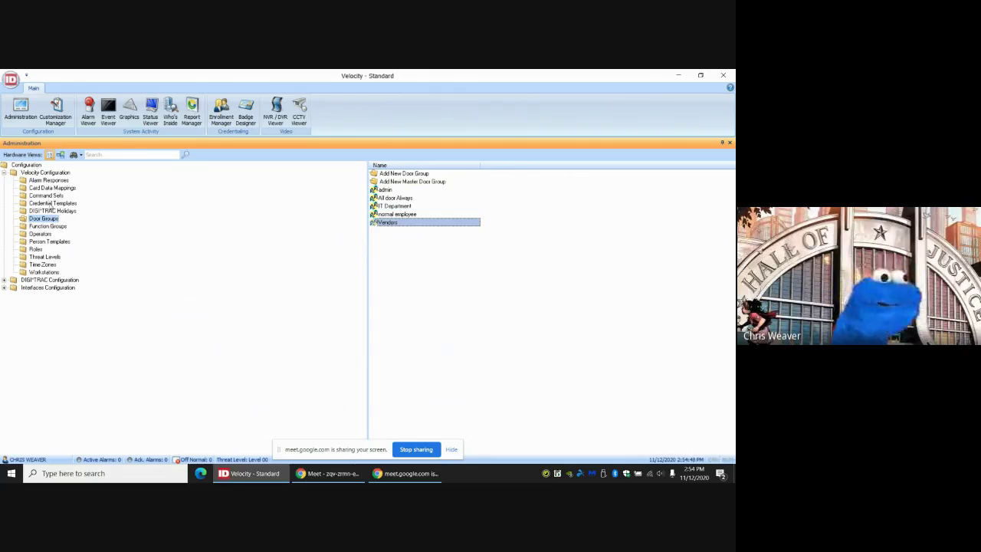
Start a new credential template with the description Vendors.
{"action": "left_click", "coordinate": [52, 203]}
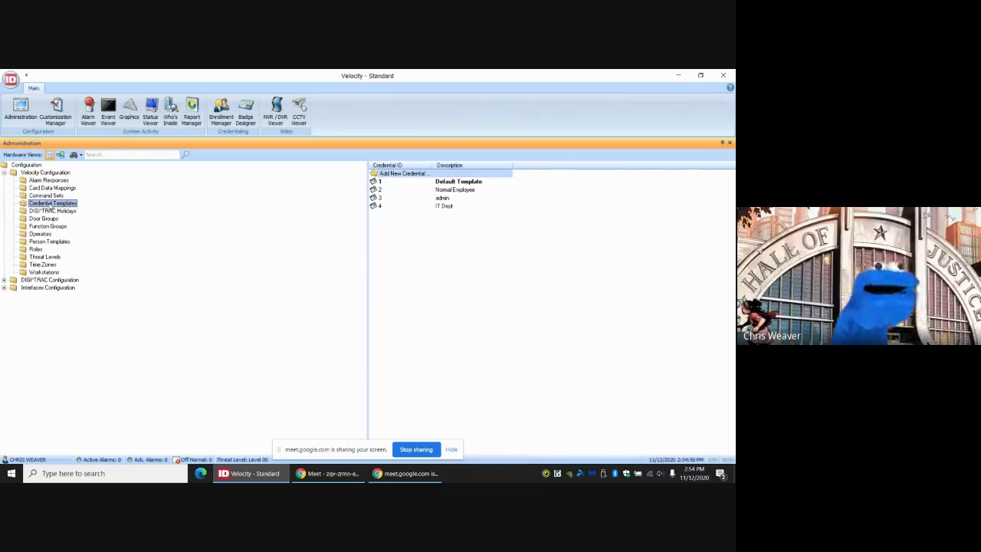
{"action": "left_click", "coordinate": [397, 176]}
{"action": "double_click", "coordinate": [396, 173]}
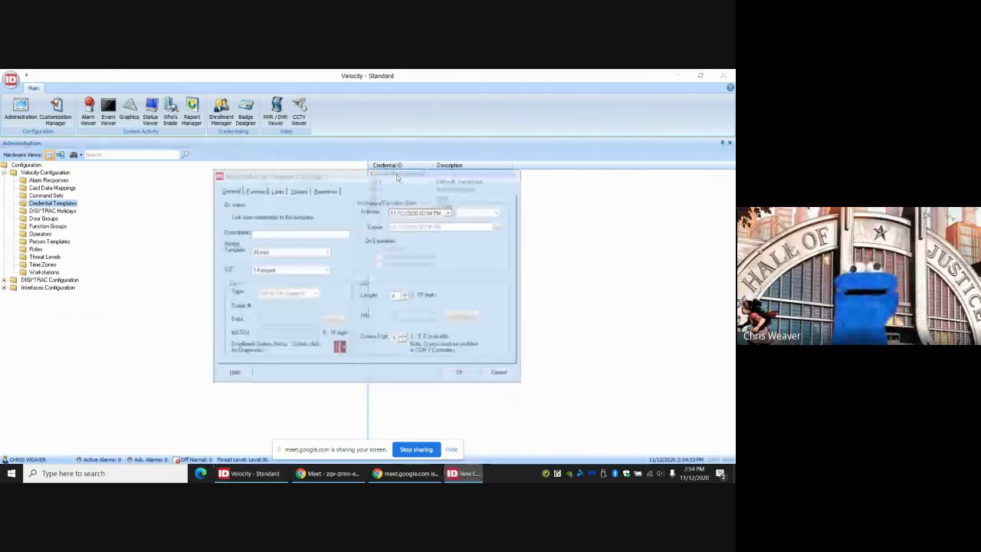
{"action": "left_click", "coordinate": [276, 235]}
{"action": "type", "text": "Vendors"}
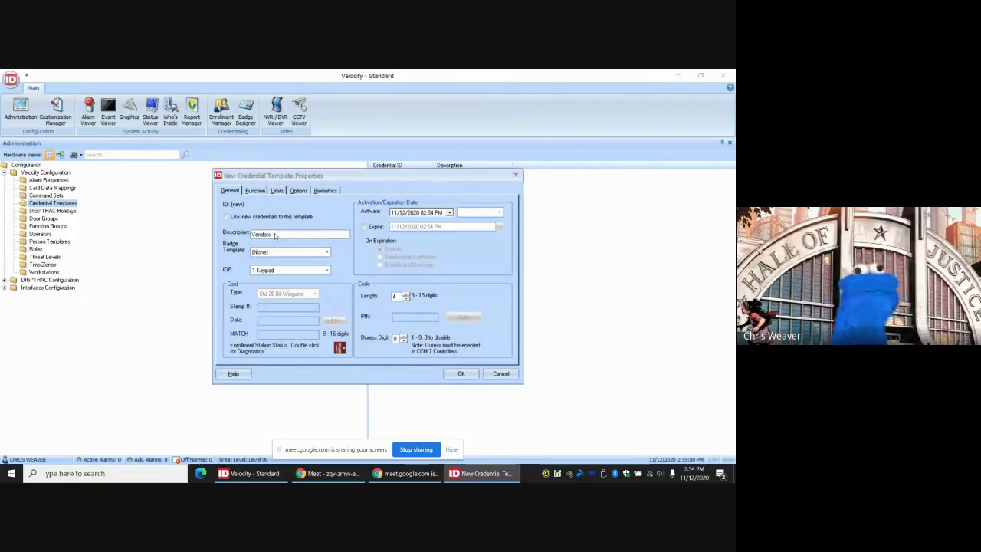
Try the IDF options 2-Card, 1-Keypad, 3-Dual and 6-Keypad+Card one after another on the Vendors template.
{"action": "left_click", "coordinate": [294, 271]}
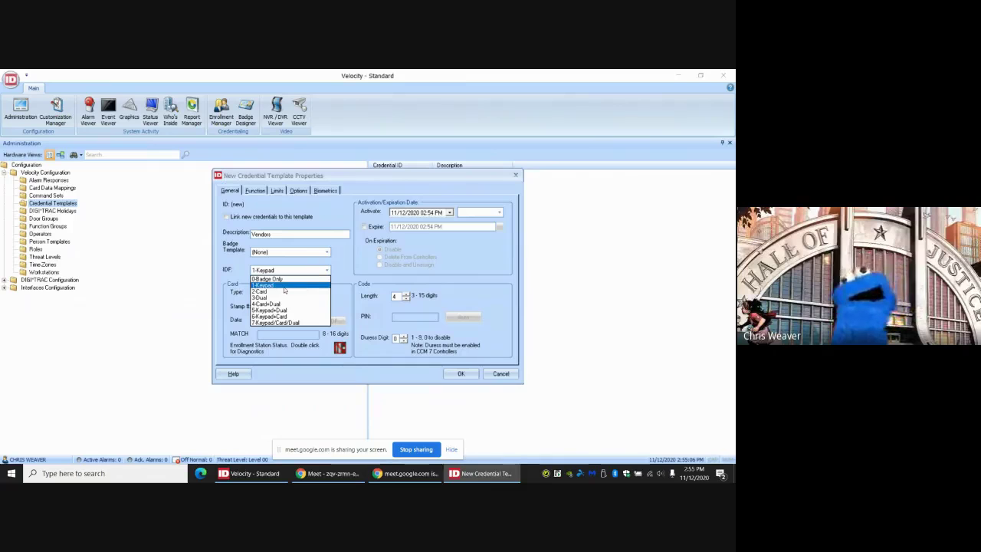
{"action": "left_click", "coordinate": [286, 297]}
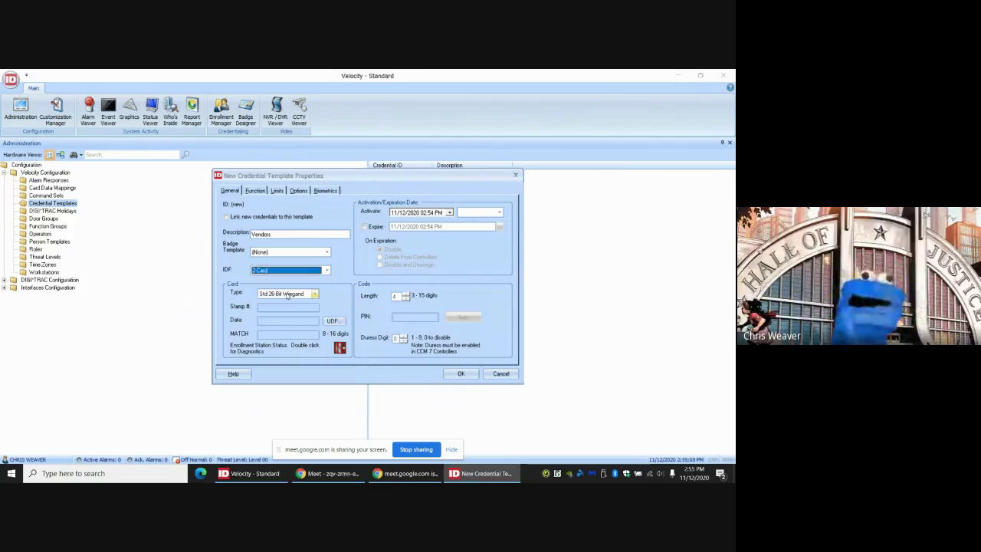
{"action": "left_click", "coordinate": [303, 273]}
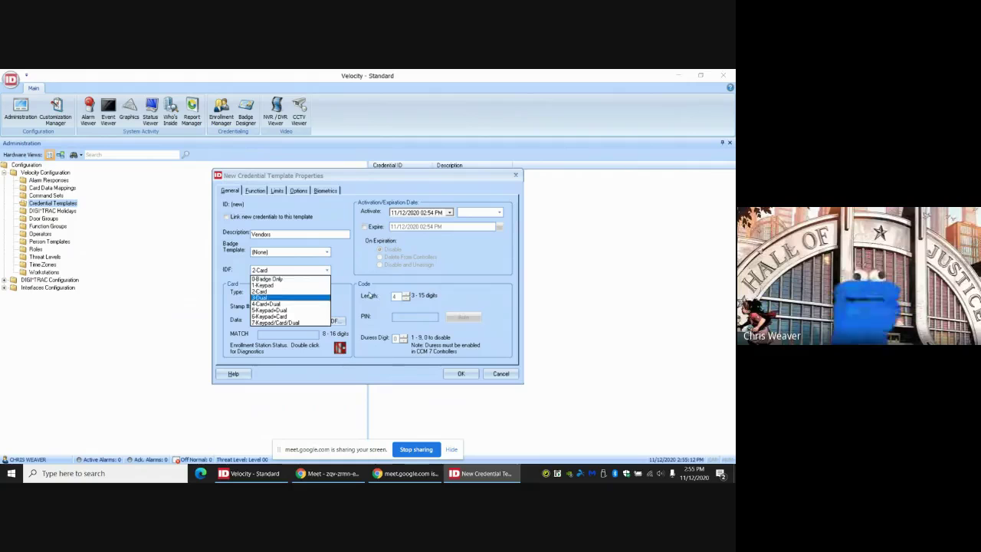
{"action": "left_click", "coordinate": [286, 285]}
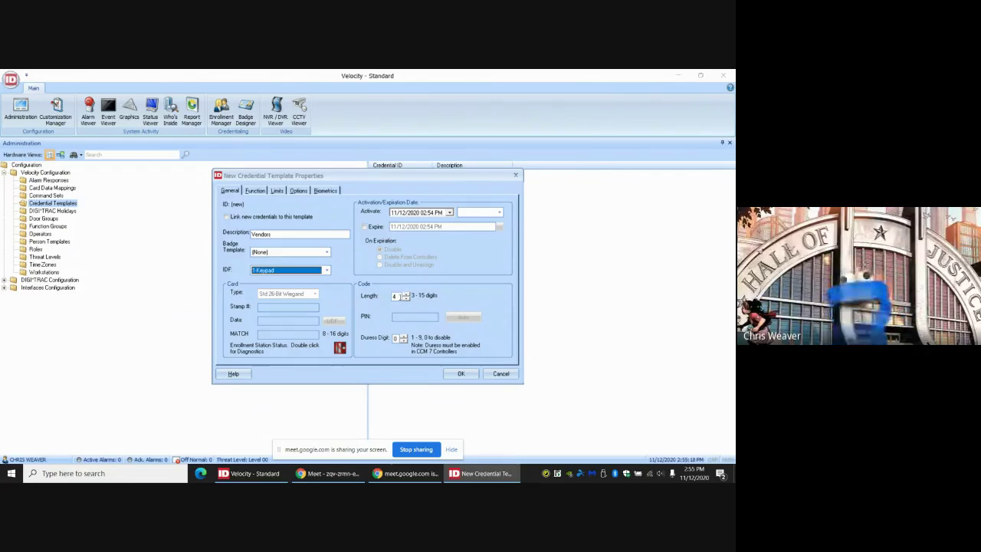
{"action": "left_click", "coordinate": [315, 273]}
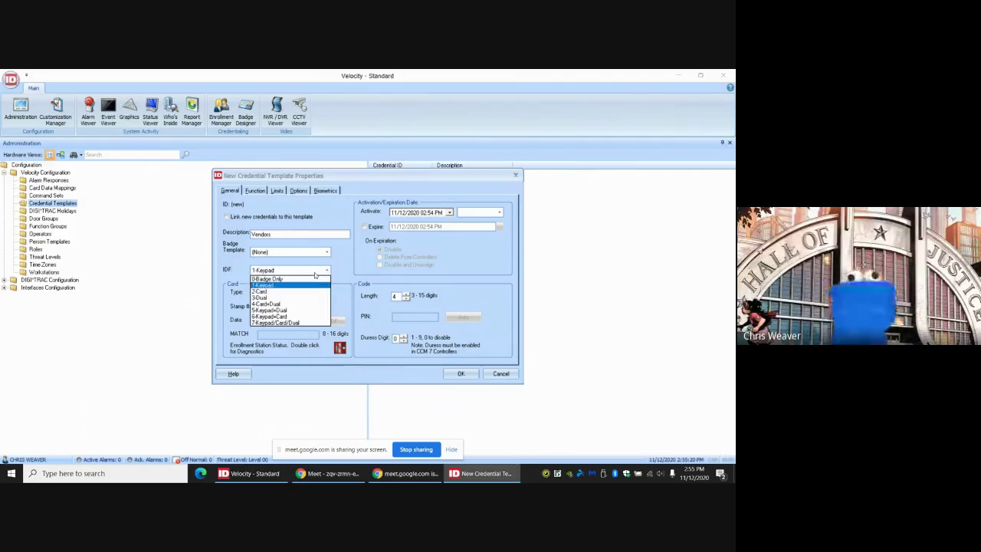
{"action": "left_click", "coordinate": [274, 297]}
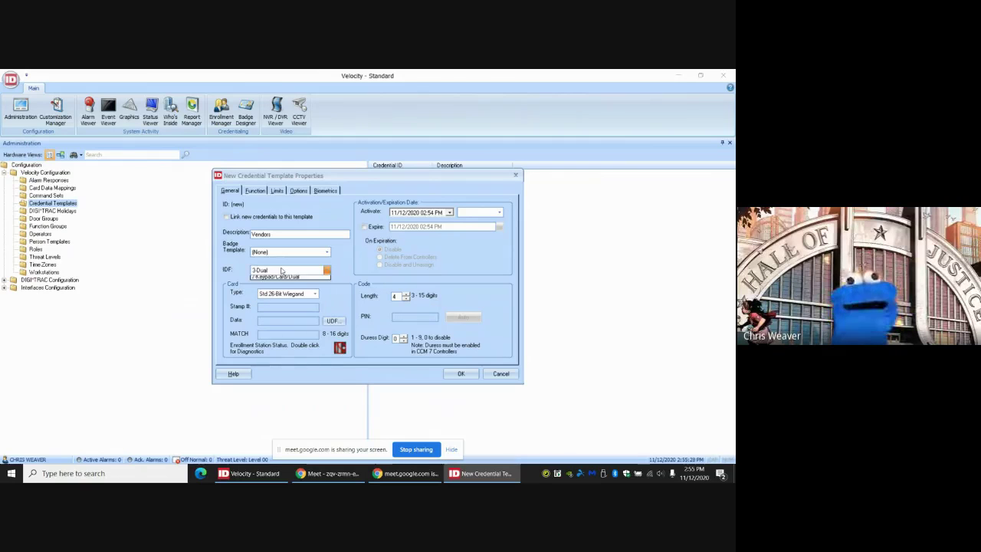
{"action": "left_click", "coordinate": [281, 272]}
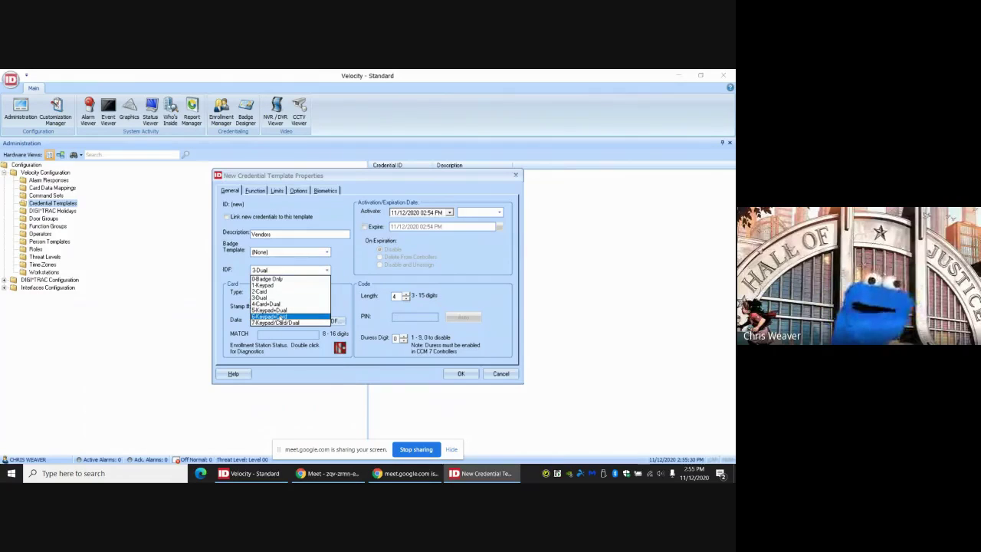
{"action": "left_click", "coordinate": [278, 317]}
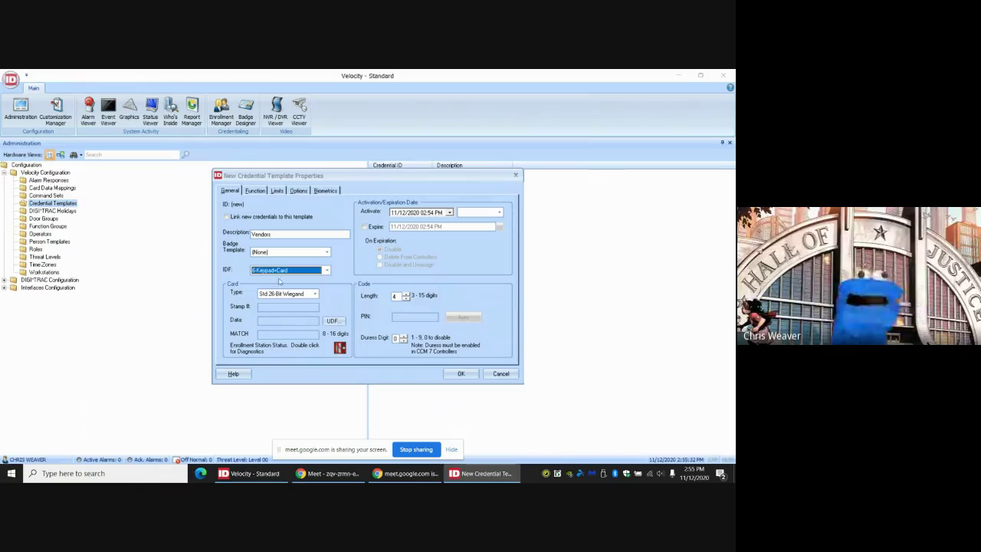
Set the Vendors template's IDF to 2-Card, and switch its expiration date on and off again.
{"action": "left_click", "coordinate": [283, 272]}
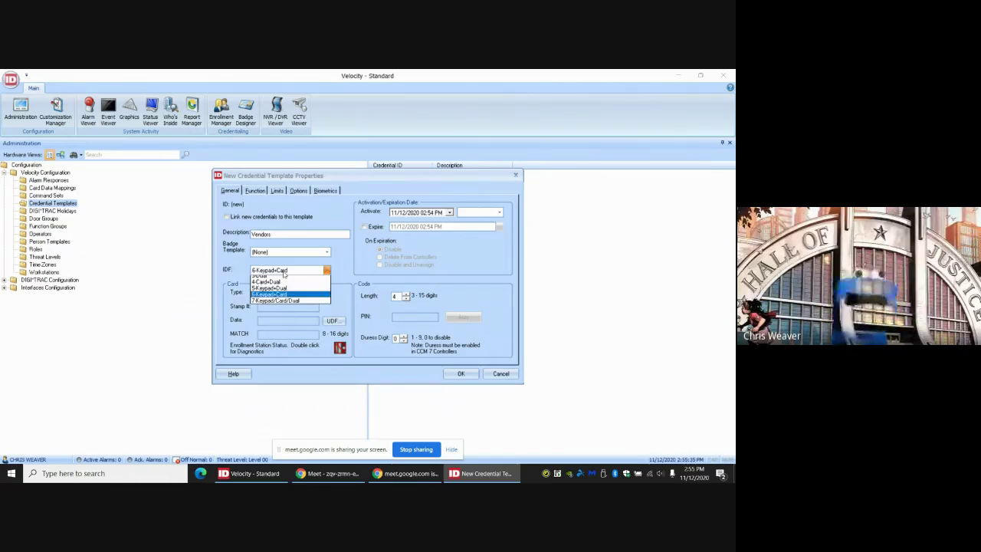
{"action": "left_click", "coordinate": [278, 292]}
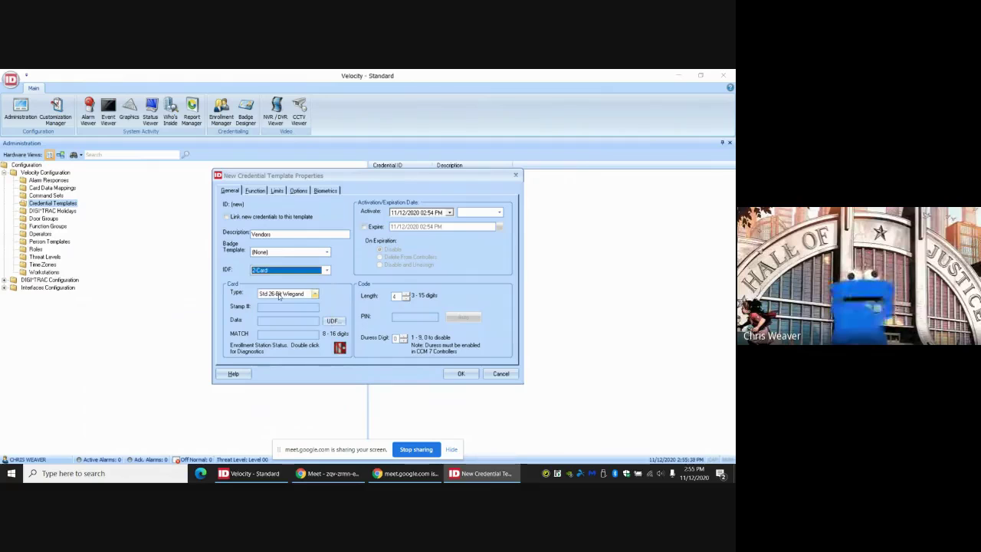
{"action": "left_click", "coordinate": [364, 227]}
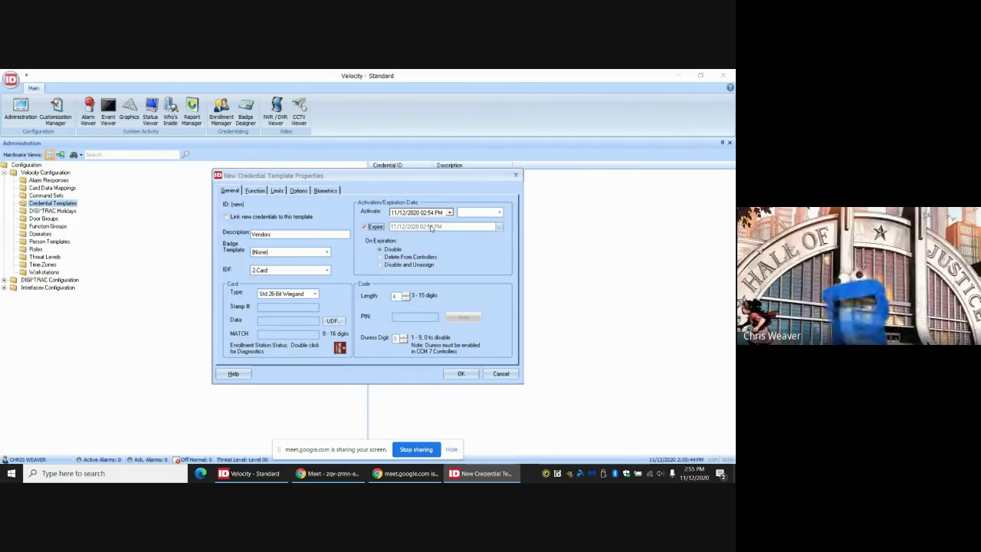
{"action": "left_click", "coordinate": [364, 228]}
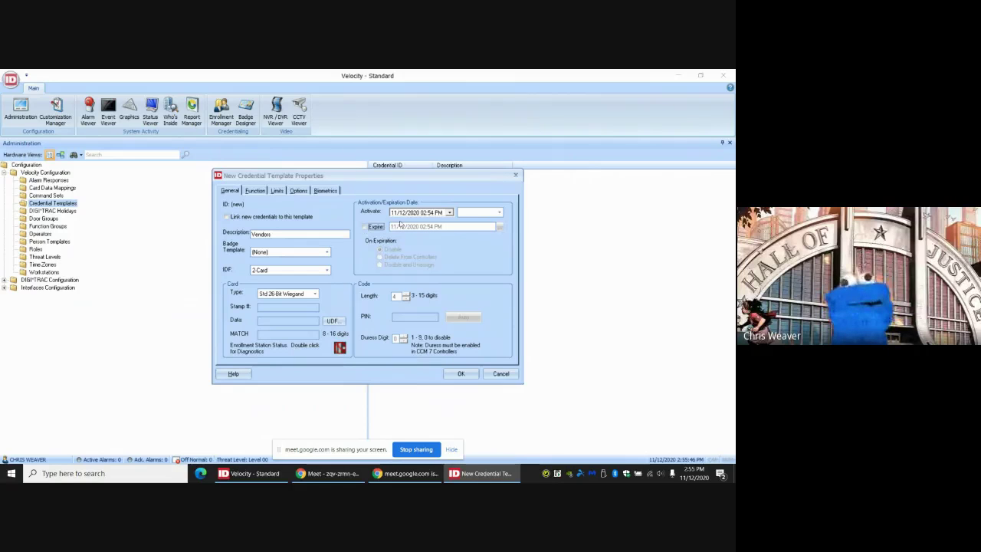
Add a Momentary access function for the Vendors door group to the credential template and save the template.
{"action": "left_click", "coordinate": [256, 191]}
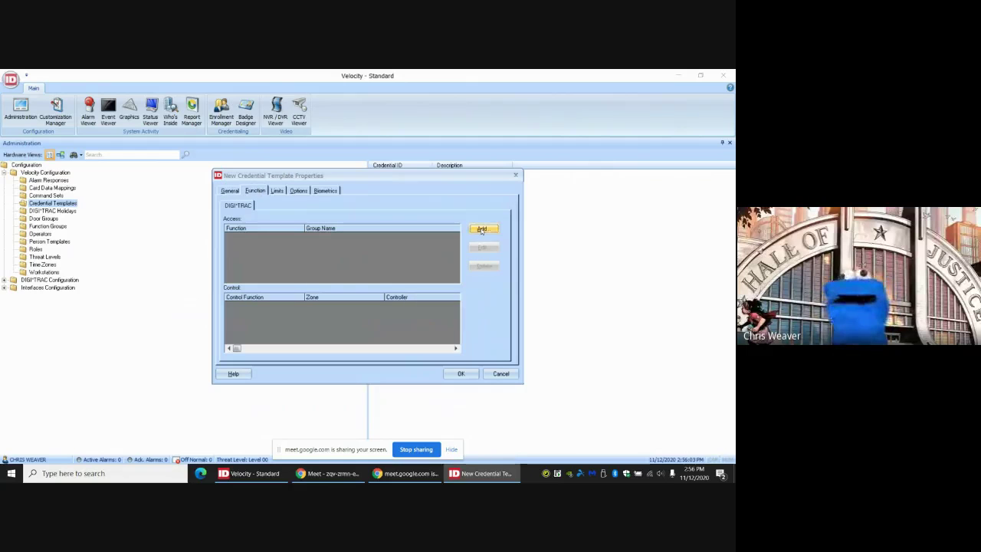
{"action": "left_click", "coordinate": [481, 229]}
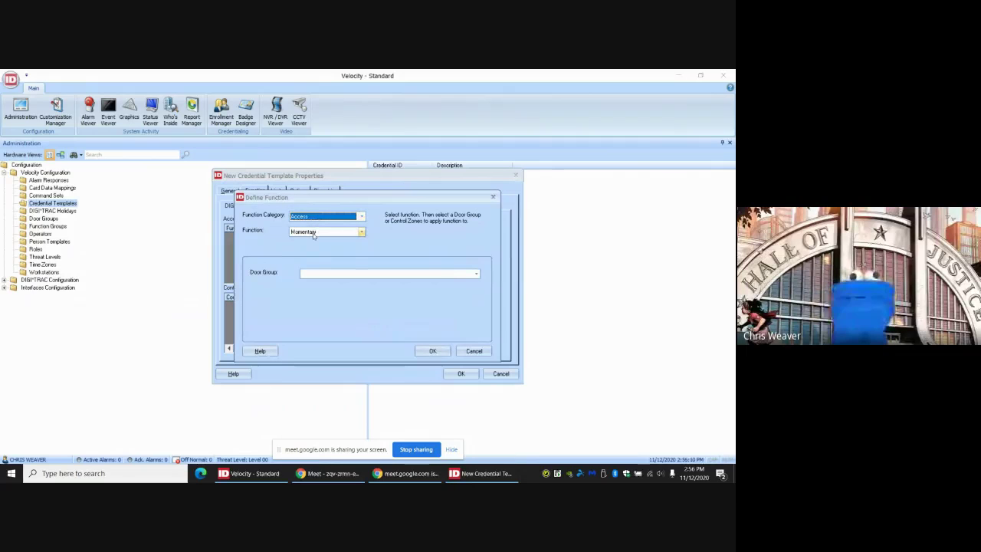
{"action": "left_click", "coordinate": [327, 273]}
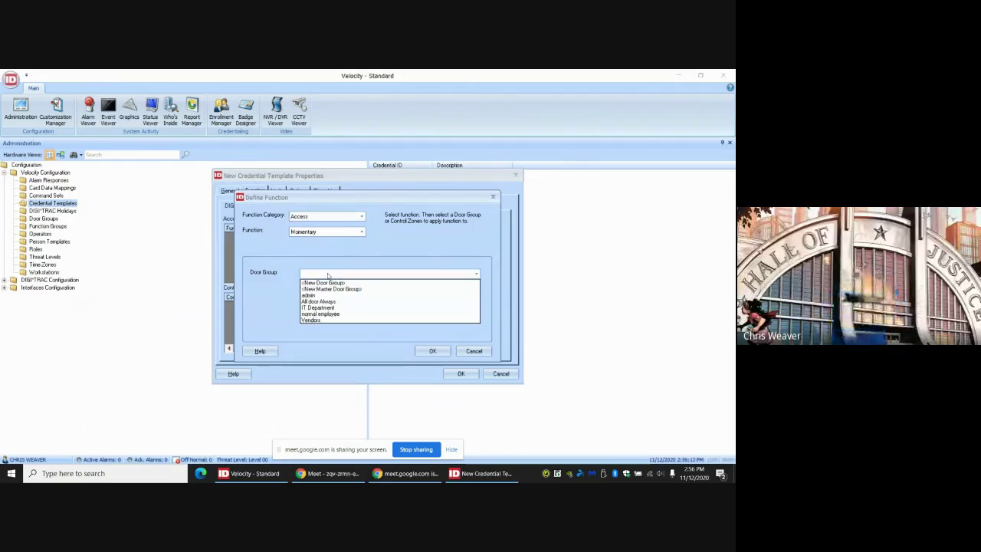
{"action": "left_click", "coordinate": [317, 320]}
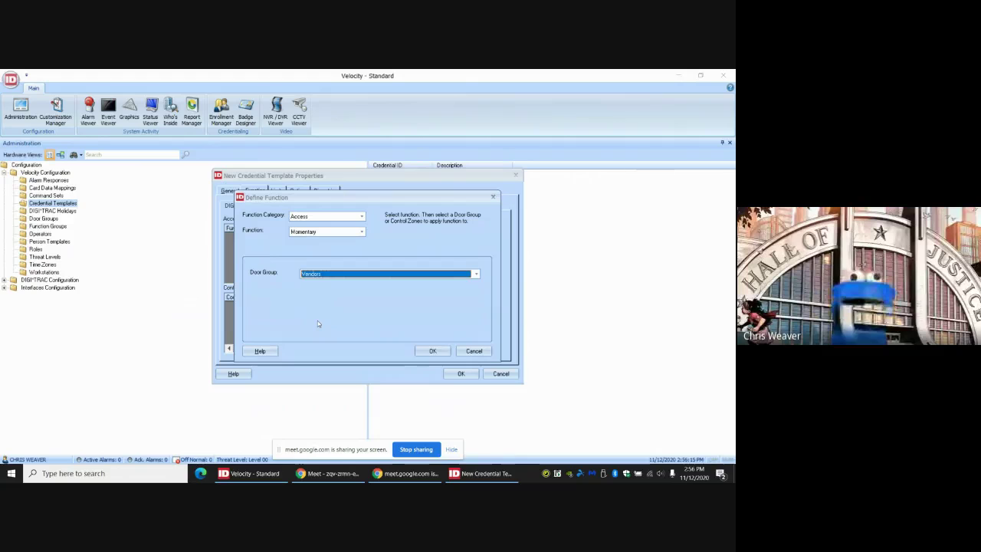
{"action": "left_click", "coordinate": [432, 351]}
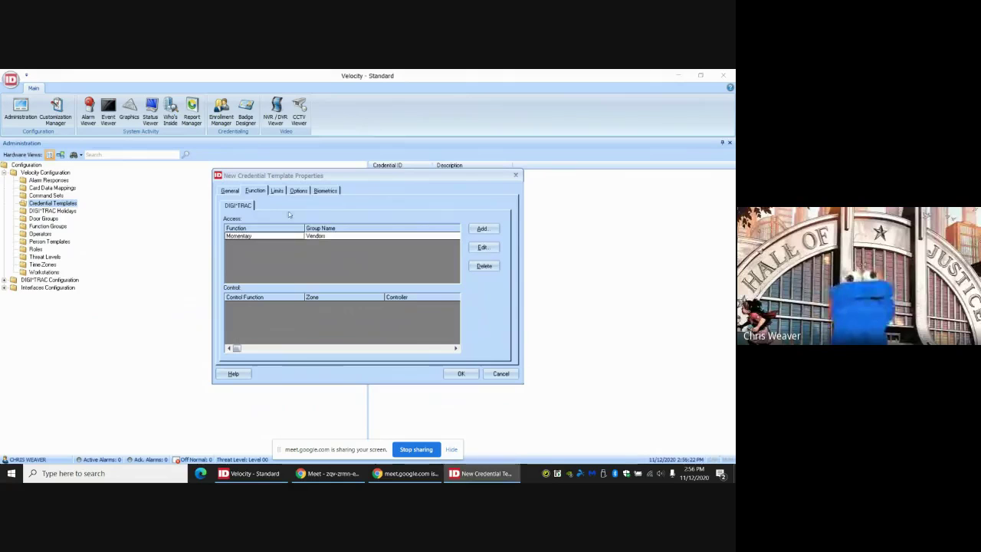
{"action": "left_click", "coordinate": [460, 374]}
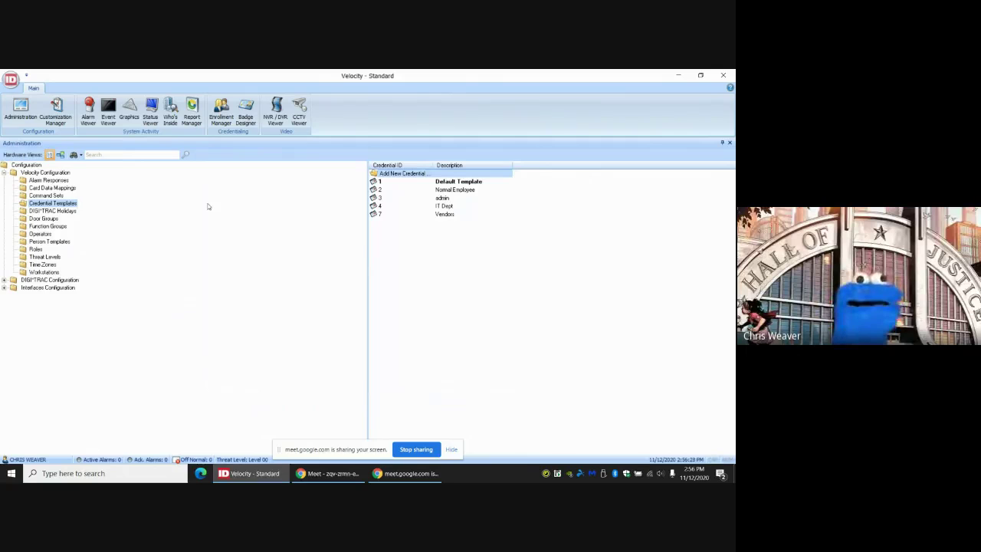
Open Enrollment Manager and add a new person, entering the first and last name and applying the record.
{"action": "left_click", "coordinate": [220, 121]}
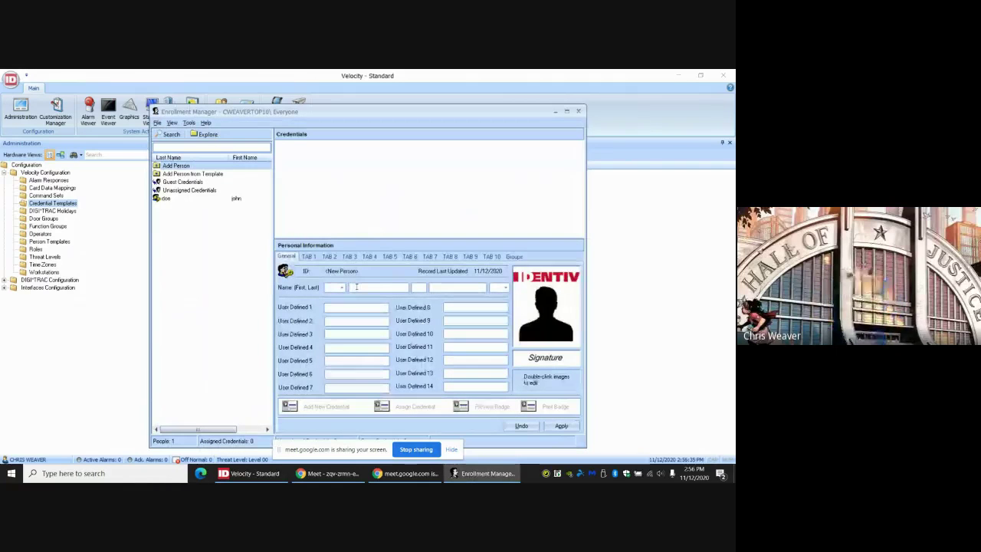
{"action": "type", "text": "Jane"}
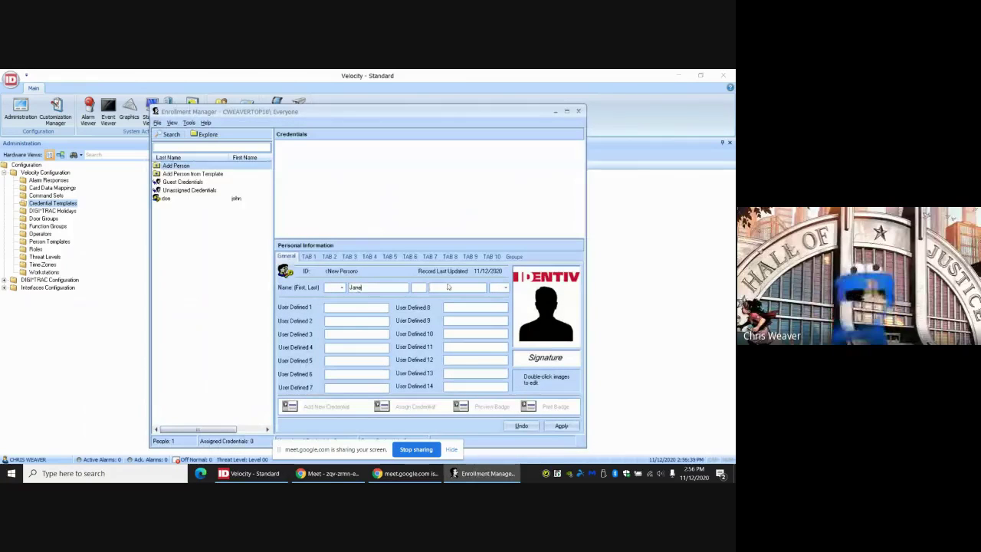
{"action": "left_click", "coordinate": [448, 286]}
{"action": "type", "text": "Doe"}
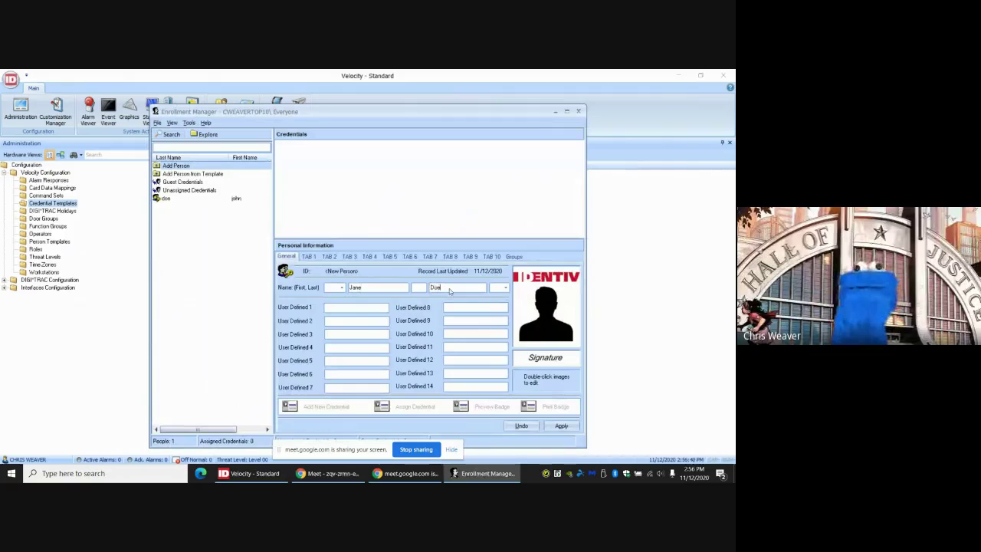
{"action": "left_click", "coordinate": [561, 426]}
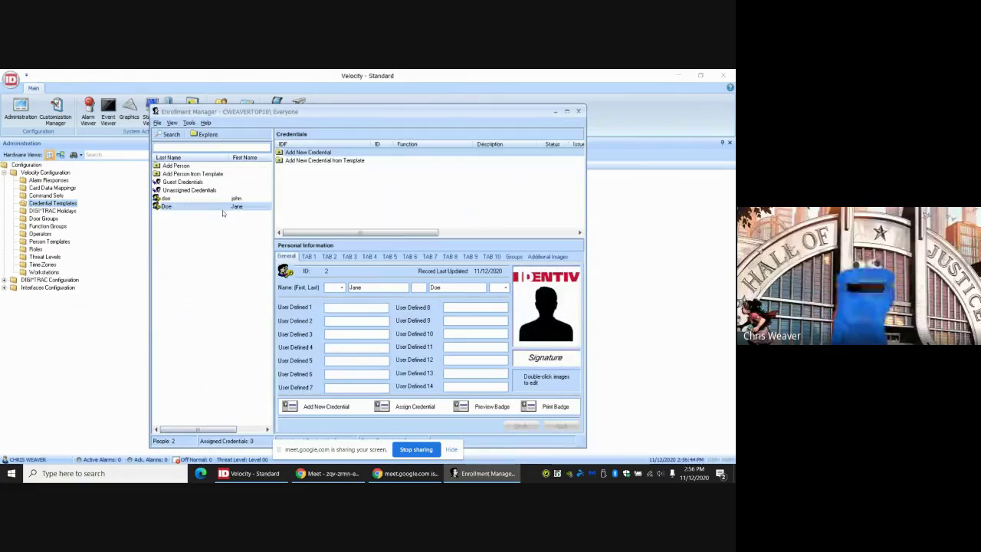
Start a new credential for the newly added person from the Vendors credential template.
{"action": "left_click", "coordinate": [305, 162]}
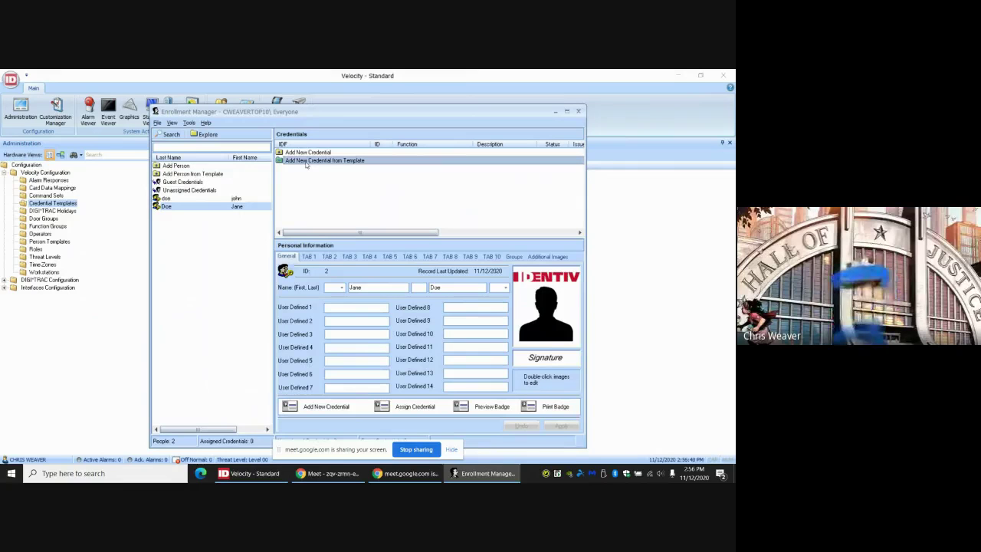
{"action": "double_click", "coordinate": [315, 162]}
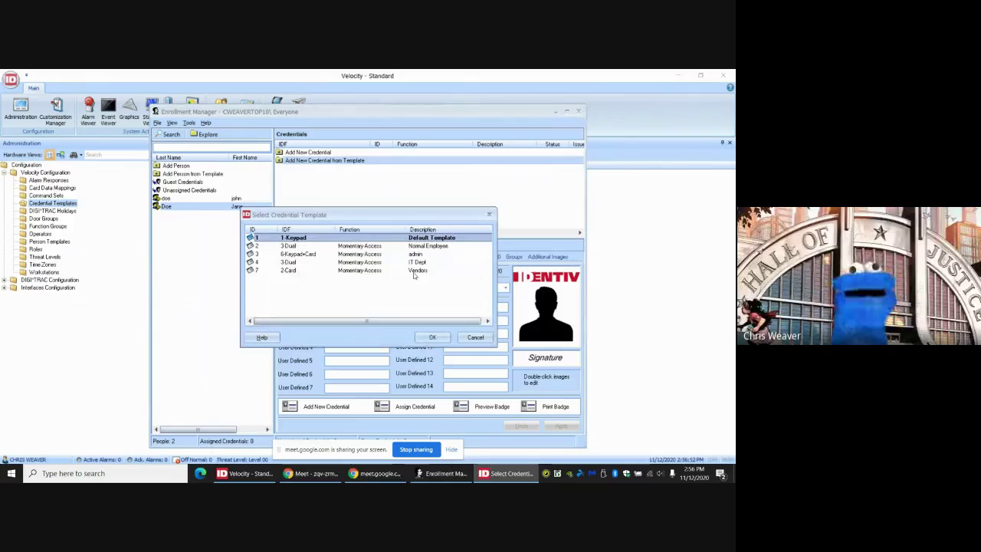
{"action": "left_click", "coordinate": [367, 271]}
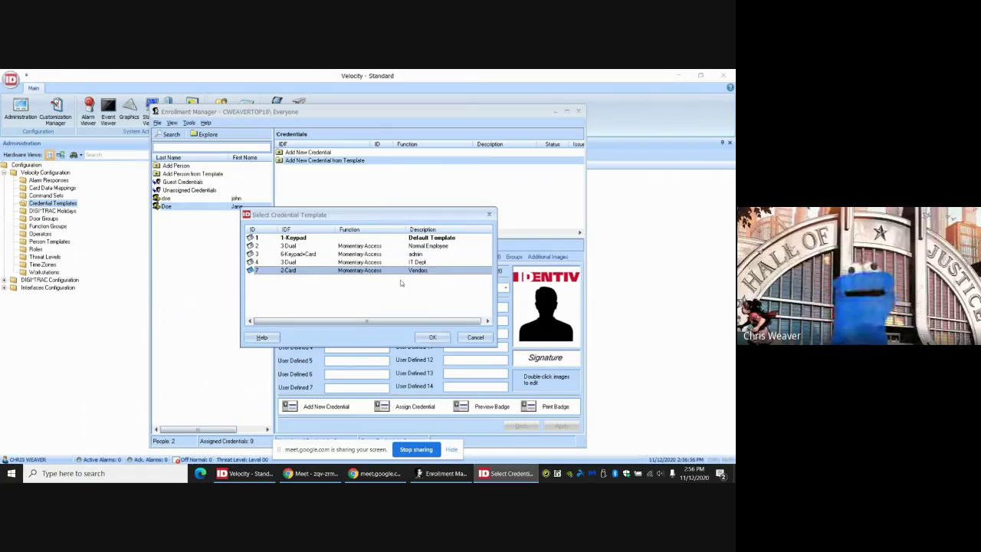
{"action": "left_click", "coordinate": [432, 341]}
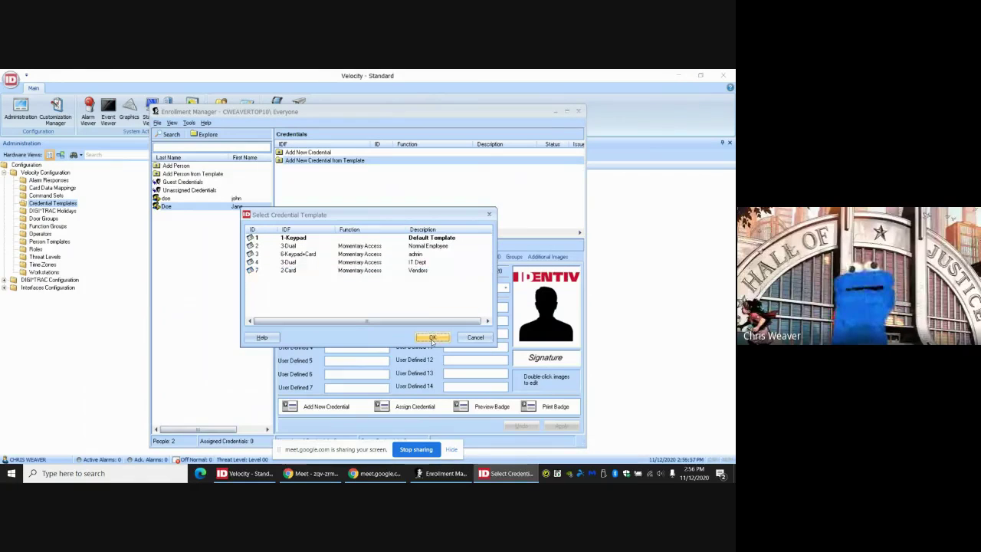
{"action": "left_click", "coordinate": [432, 339]}
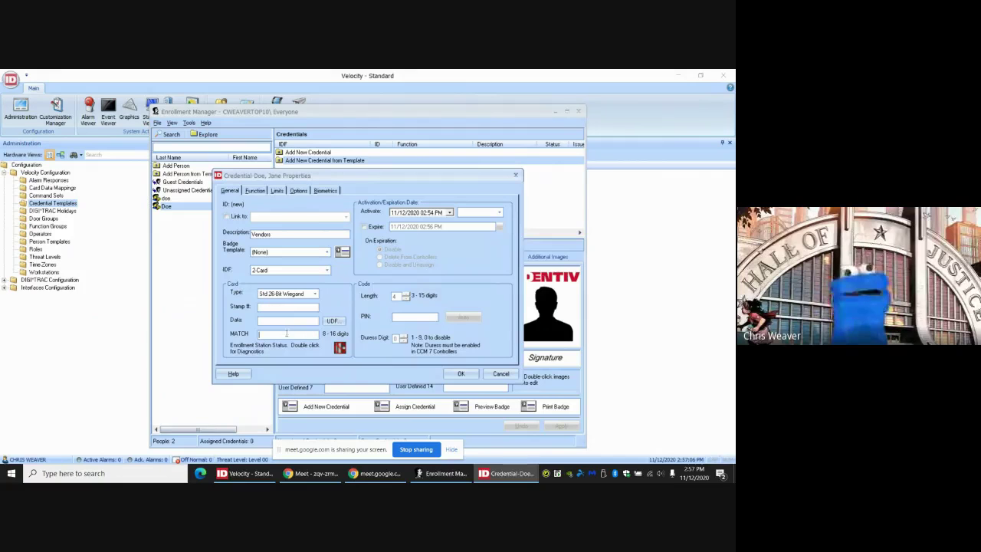
Visit the card Data and MATCH fields of the new Vendors credential, and cancel the credential without saving.
{"action": "left_click", "coordinate": [285, 321]}
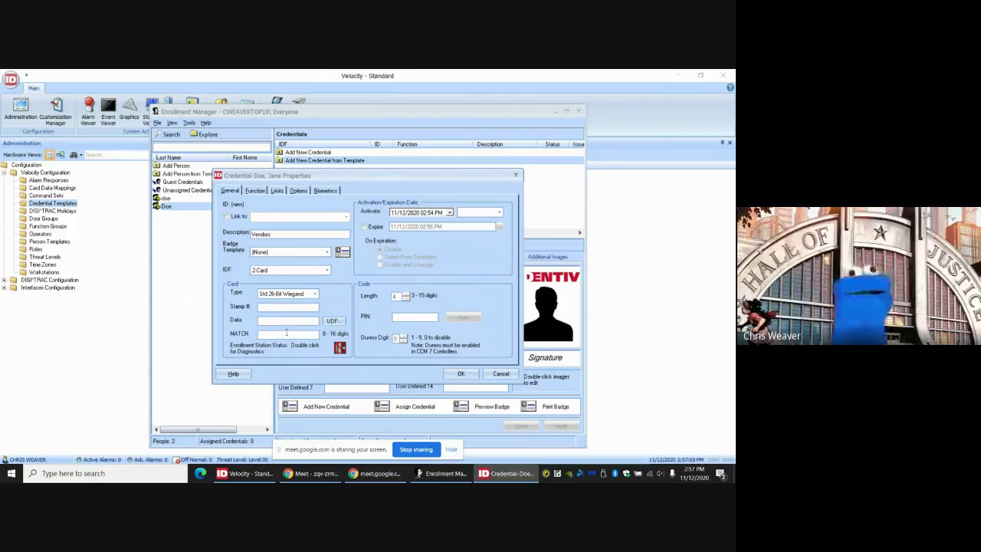
{"action": "left_click", "coordinate": [285, 332]}
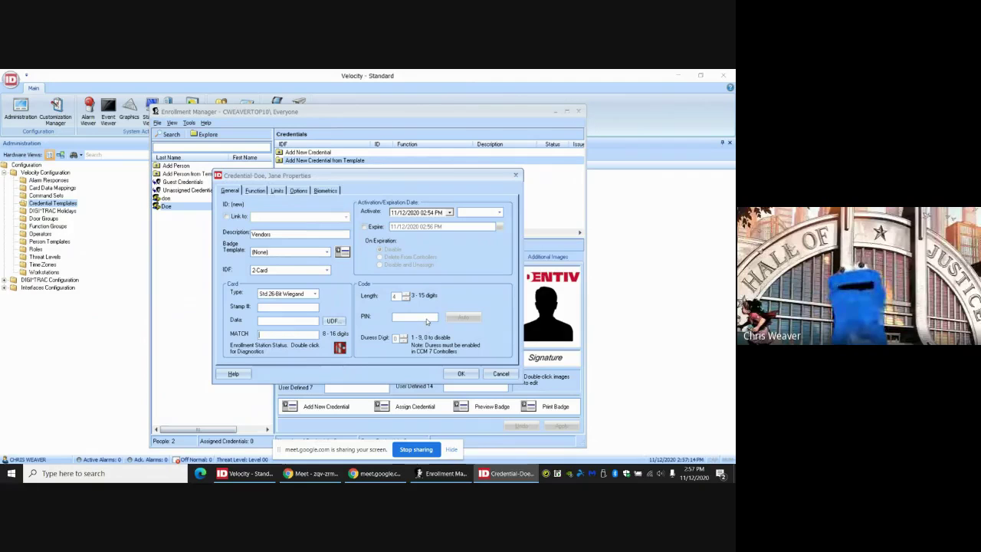
{"action": "left_click", "coordinate": [500, 374]}
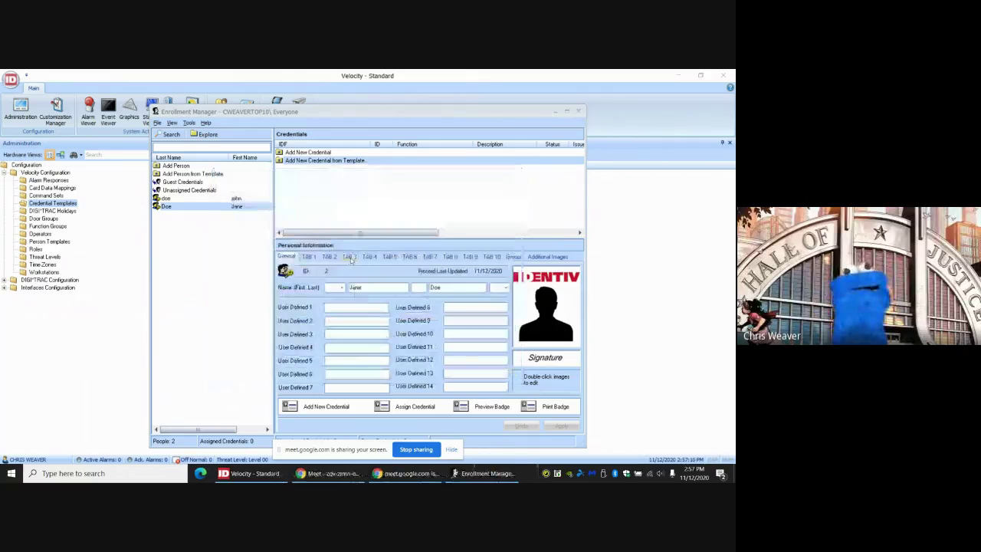